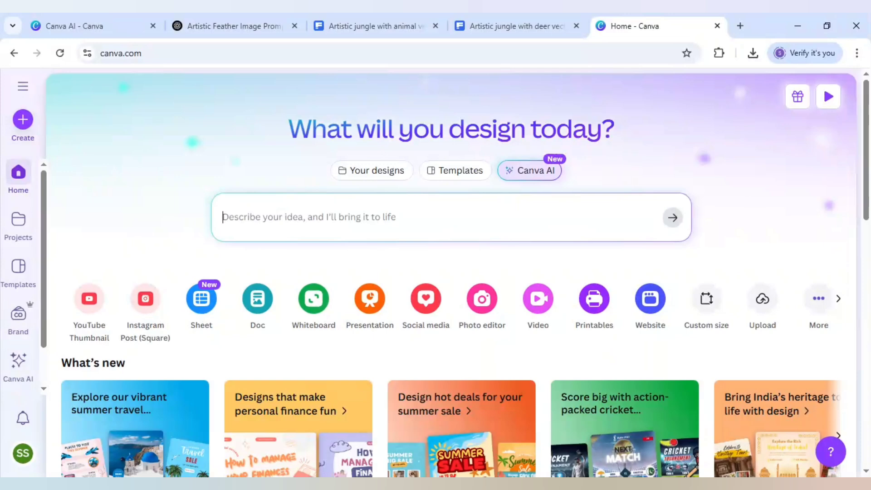
# - Switch to ChatGPT and read the image prompt written for the artistic feather
pyautogui.click(207, 33)
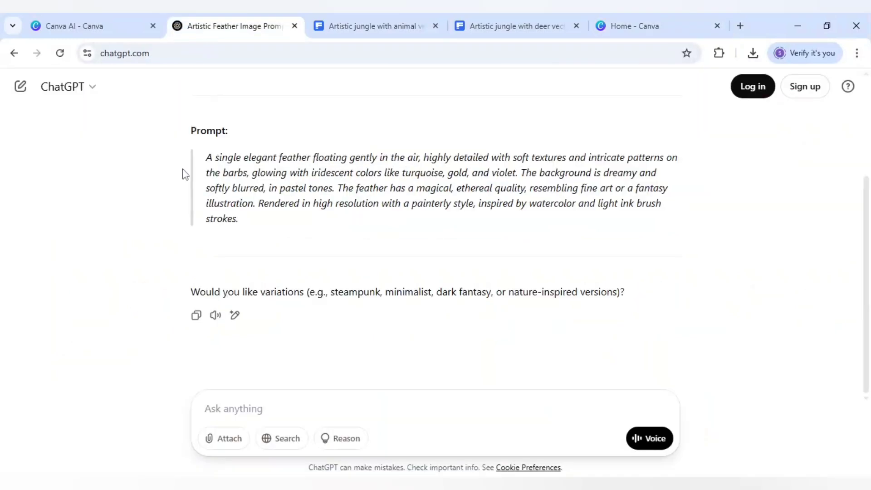
pyautogui.scroll(2, 185, 174)
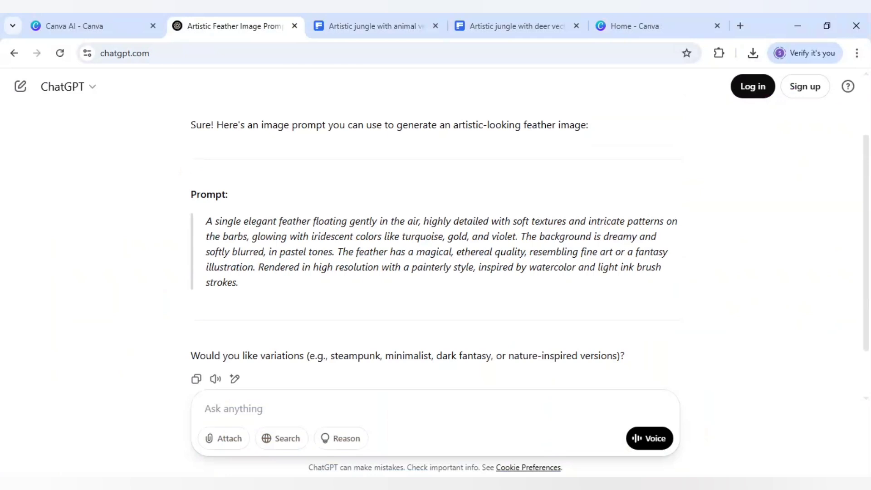
pyautogui.scroll(2, 182, 173)
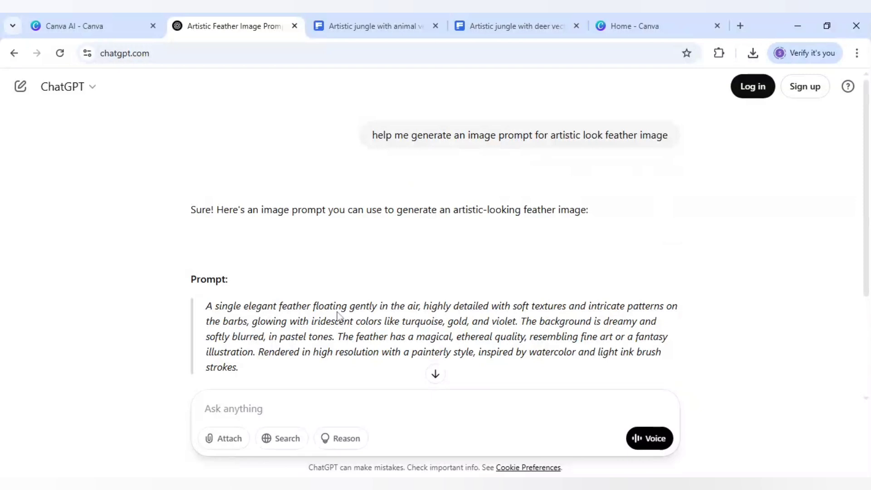
pyautogui.scroll(-2, 304, 302)
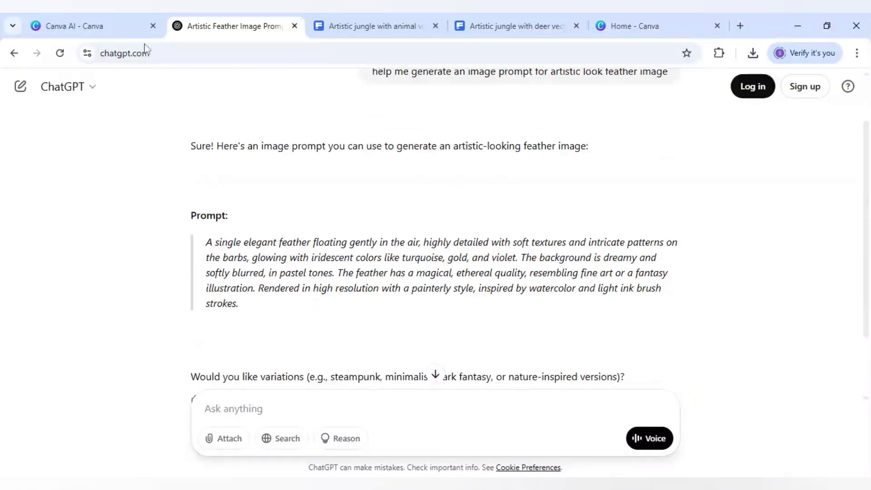
# - Switch to Canva AI and review the image generator's options and the feather images created from the prompt
pyautogui.click(125, 22)
pyautogui.scroll(3, 113, 187)
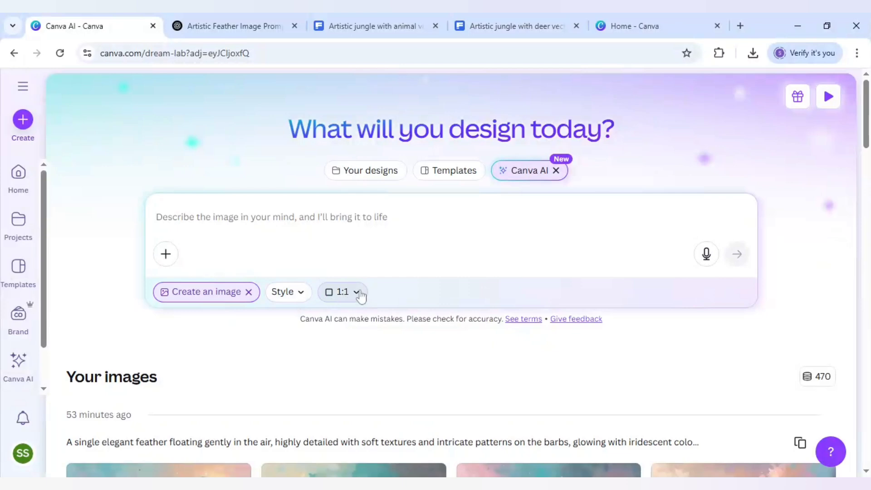
pyautogui.scroll(-5, 344, 295)
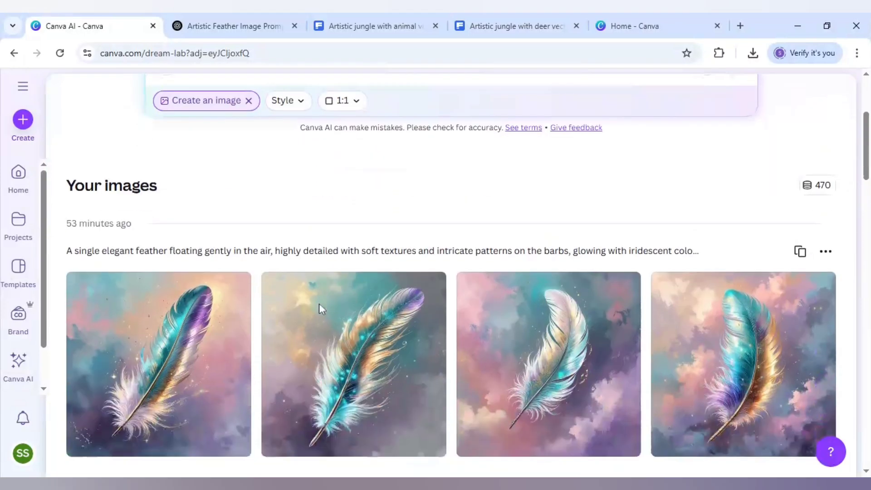
pyautogui.scroll(-2, 300, 306)
pyautogui.scroll(2, 300, 306)
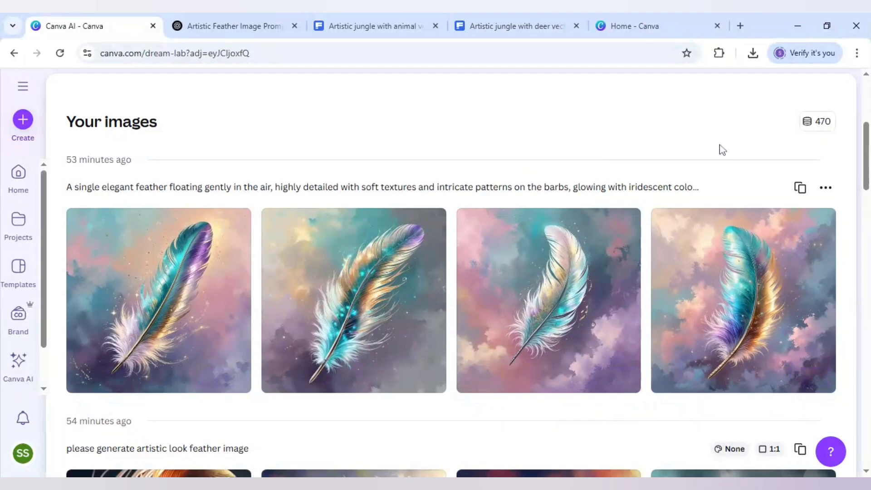
# - Open a blank Instagram Post design from Canva's home page and display the uploaded images
pyautogui.click(663, 29)
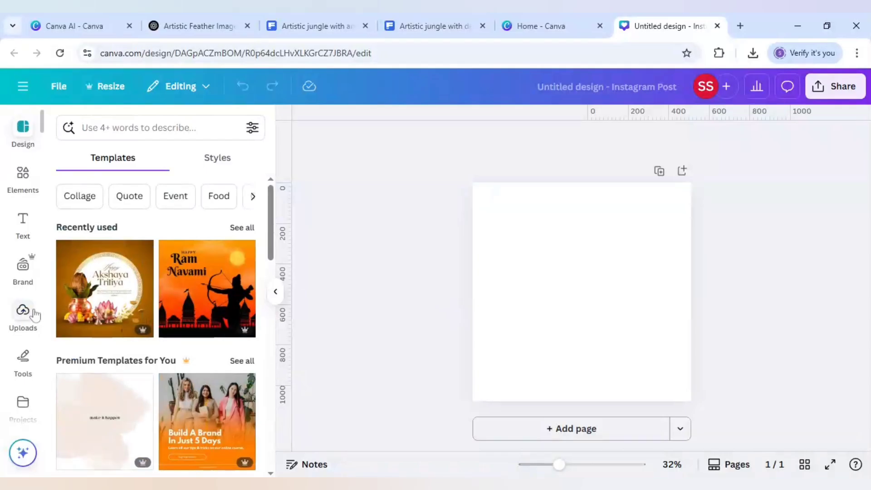
pyautogui.click(27, 311)
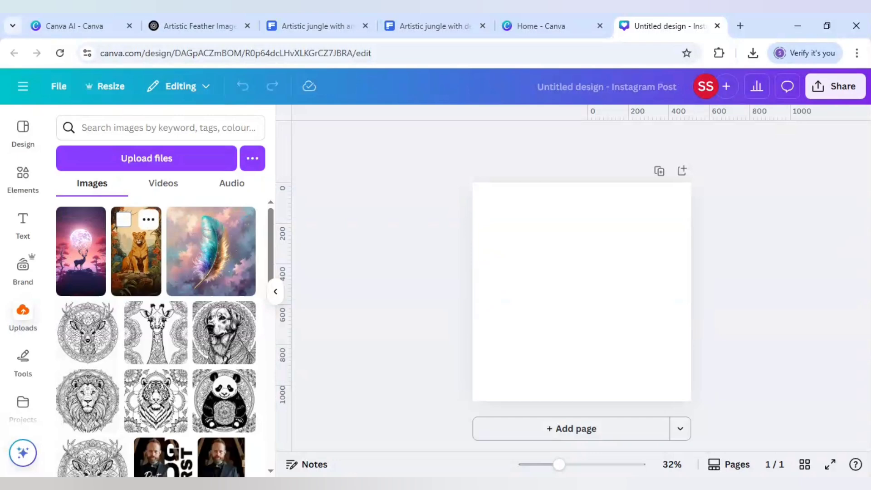
# - Switch to Freepik and examine the license filter and the animal images found for "artistic jungle with"
pyautogui.click(303, 26)
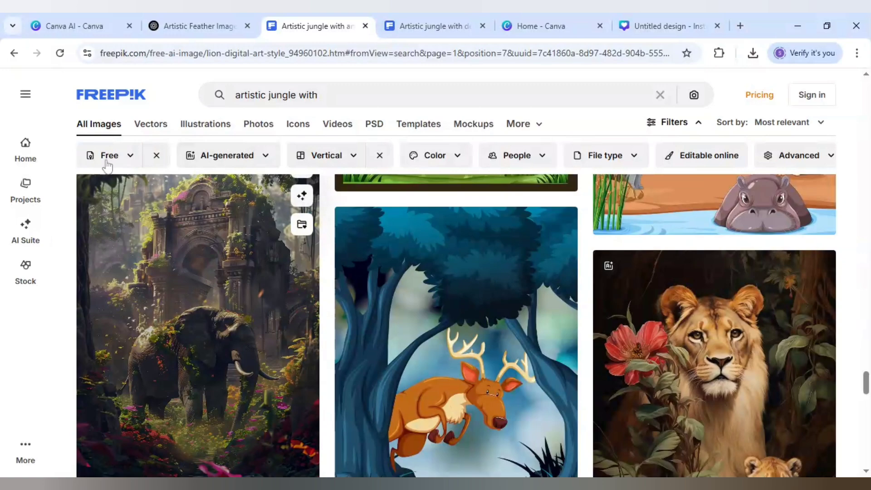
pyautogui.click(129, 156)
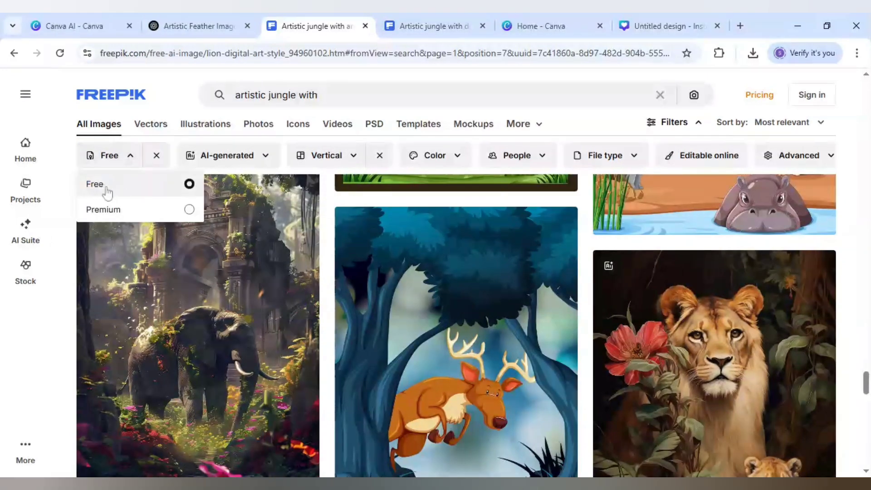
pyautogui.click(74, 185)
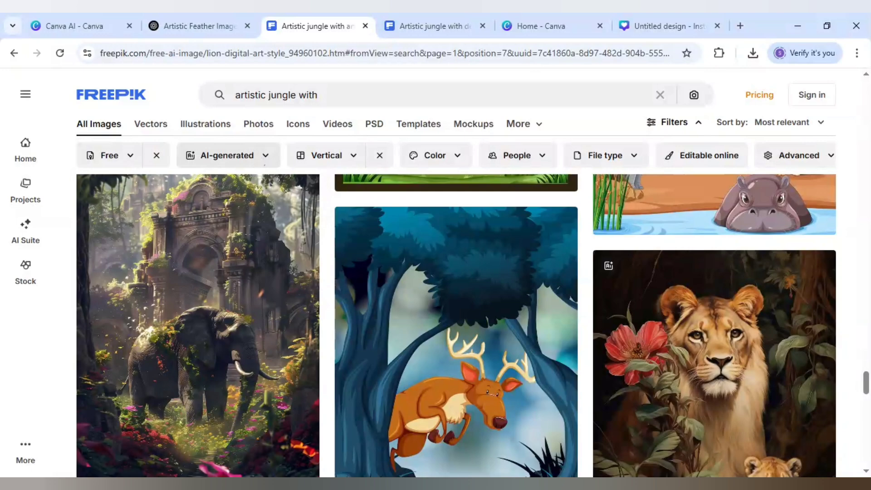
pyautogui.scroll(10, 545, 317)
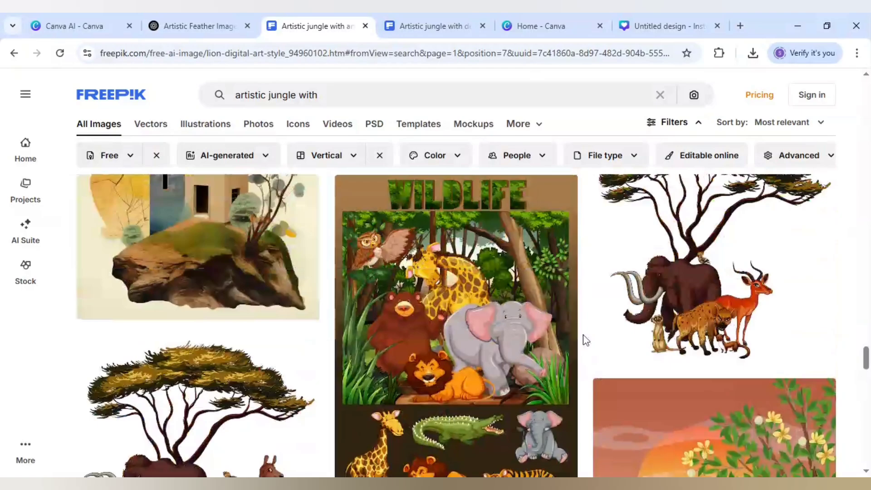
pyautogui.scroll(10, 584, 340)
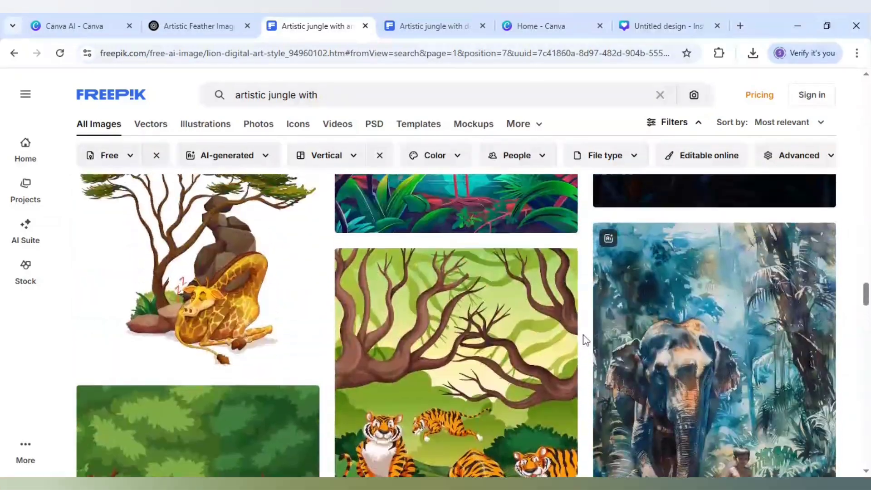
pyautogui.scroll(10, 585, 340)
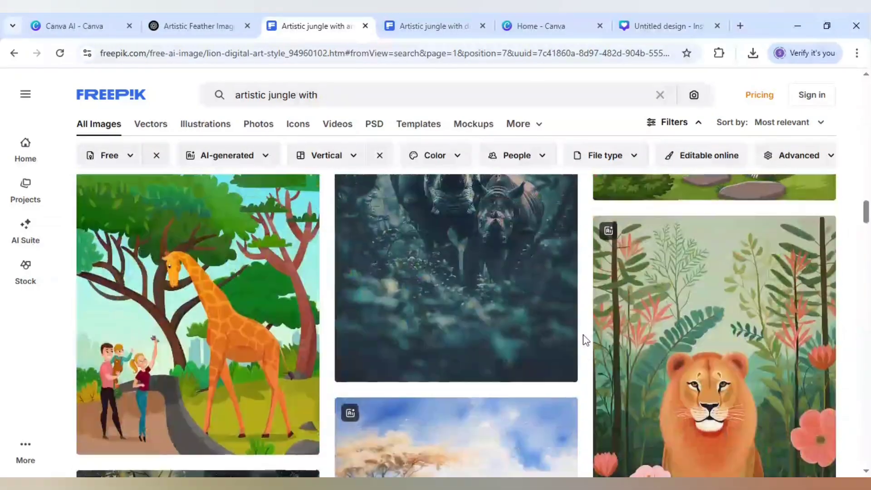
pyautogui.scroll(10, 585, 340)
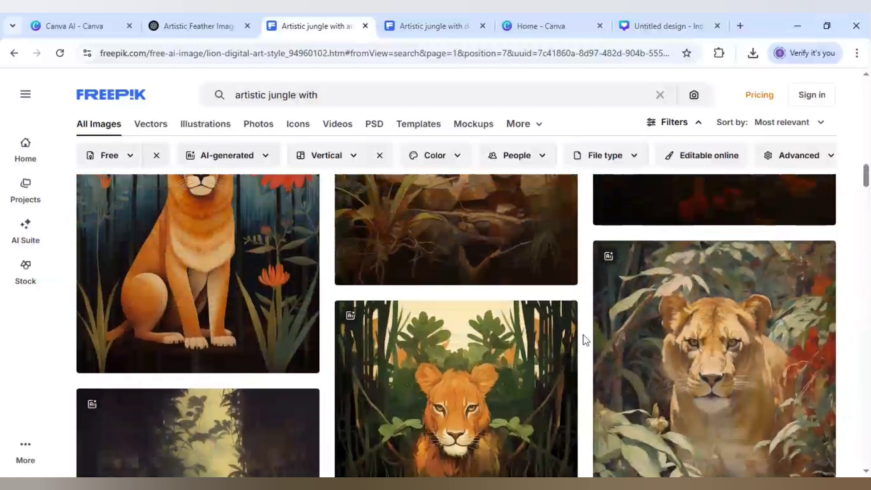
pyautogui.scroll(10, 585, 340)
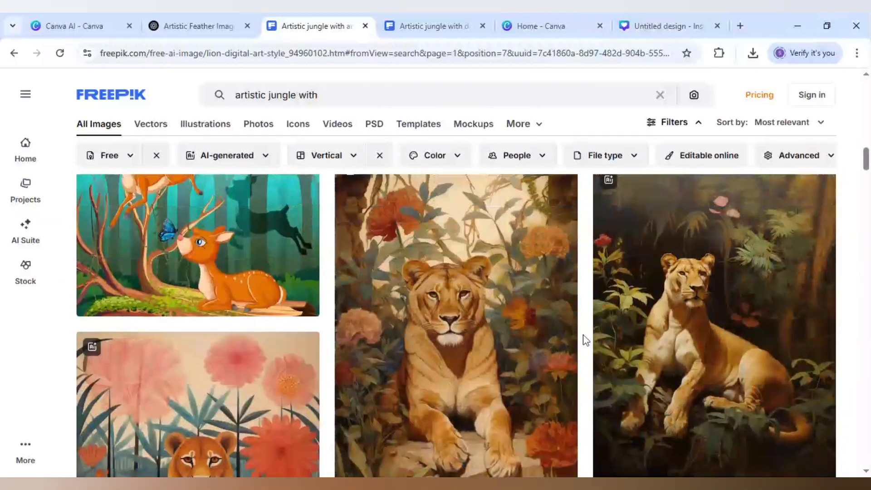
pyautogui.scroll(-2, 586, 340)
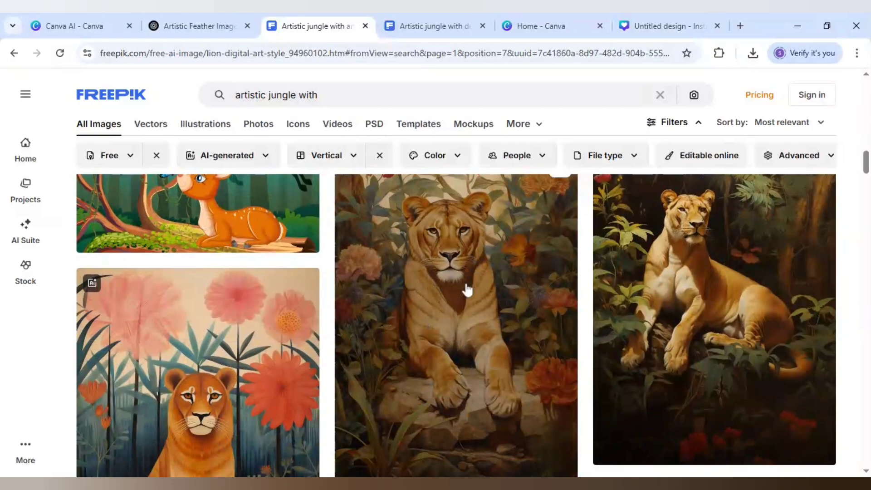
# - Look through the Freepik results for "artistic jungle with deer" and revisit the feather prompt in ChatGPT
pyautogui.click(436, 26)
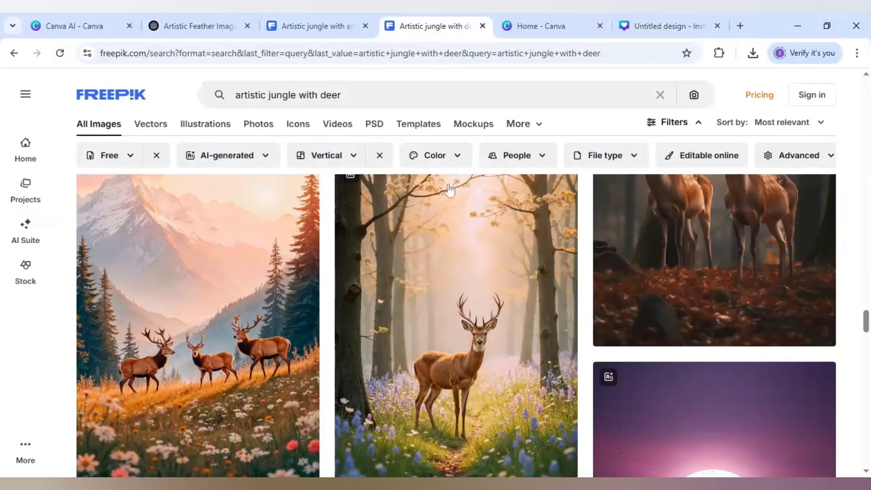
pyautogui.scroll(-5, 603, 317)
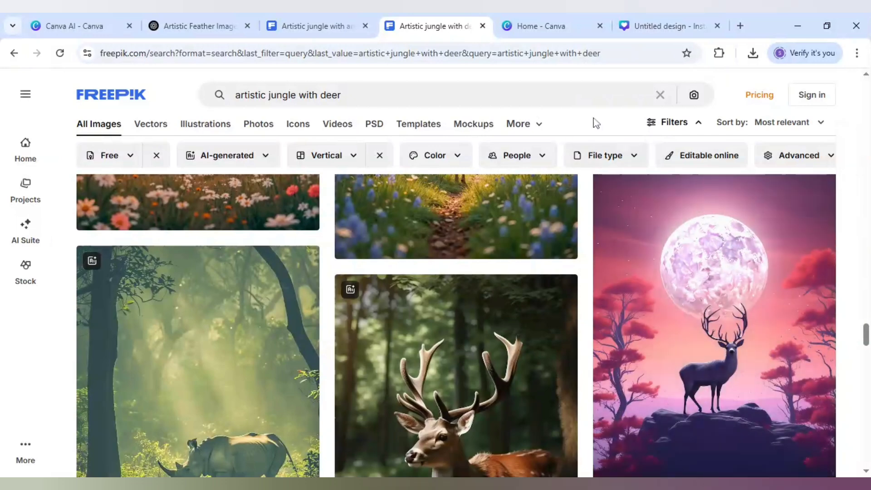
pyautogui.click(219, 26)
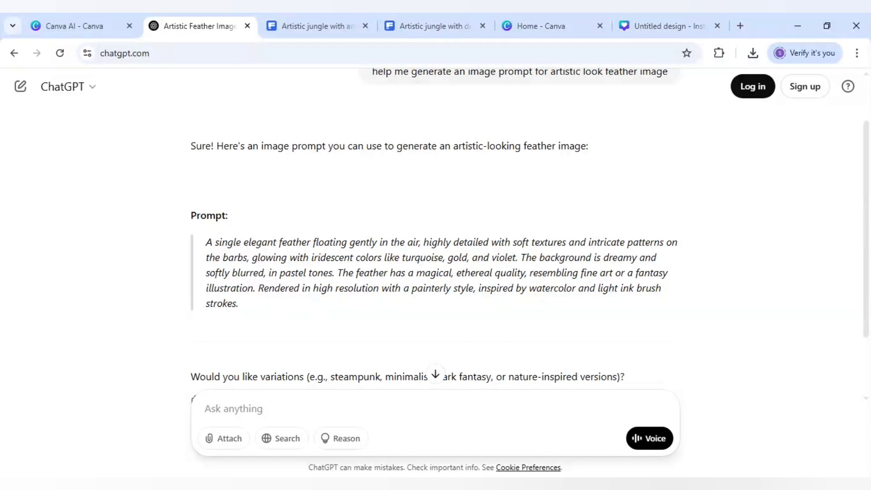
# - Return to the Instagram Post design, add the uploaded feather image enlarged to the page edges, and trim its upper edge slightly
pyautogui.click(640, 25)
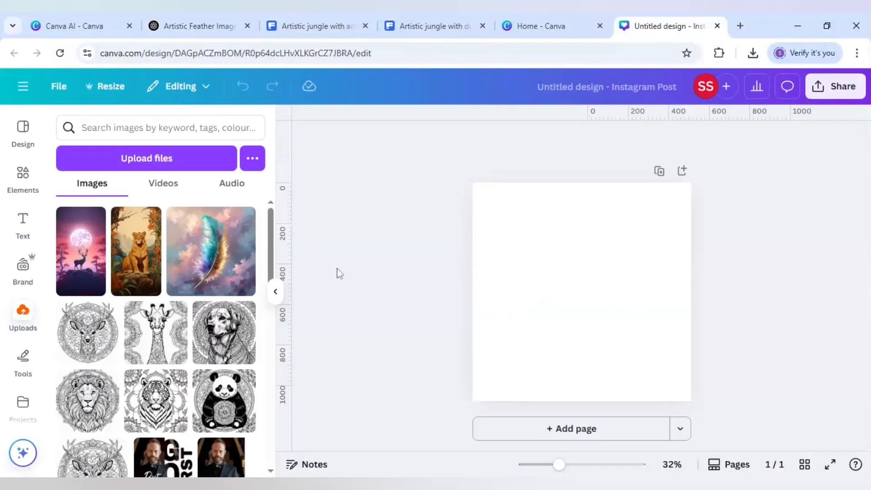
pyautogui.click(231, 260)
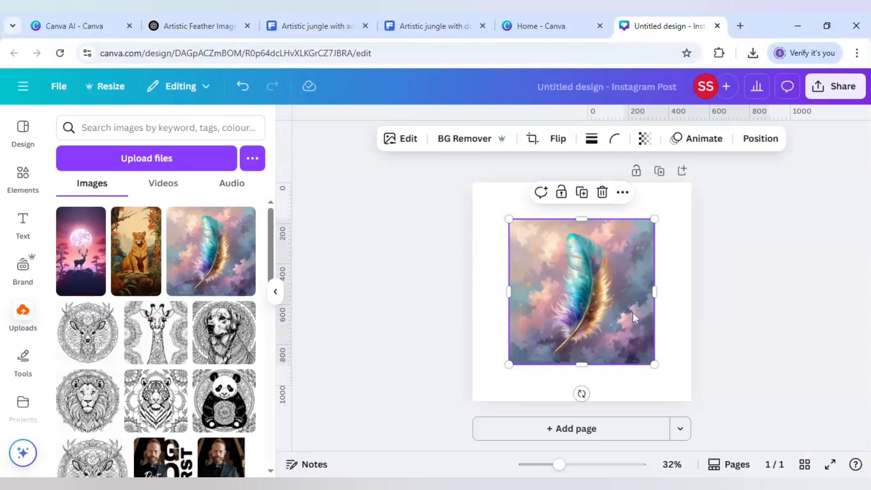
pyautogui.moveTo(654, 365); pyautogui.dragTo(690, 401)
pyautogui.moveTo(513, 215); pyautogui.dragTo(472, 183)
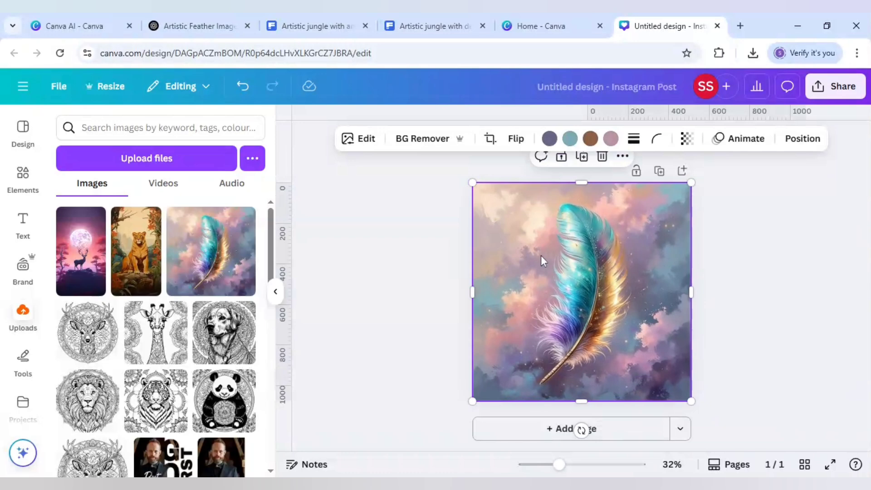
pyautogui.moveTo(583, 186); pyautogui.dragTo(581, 190)
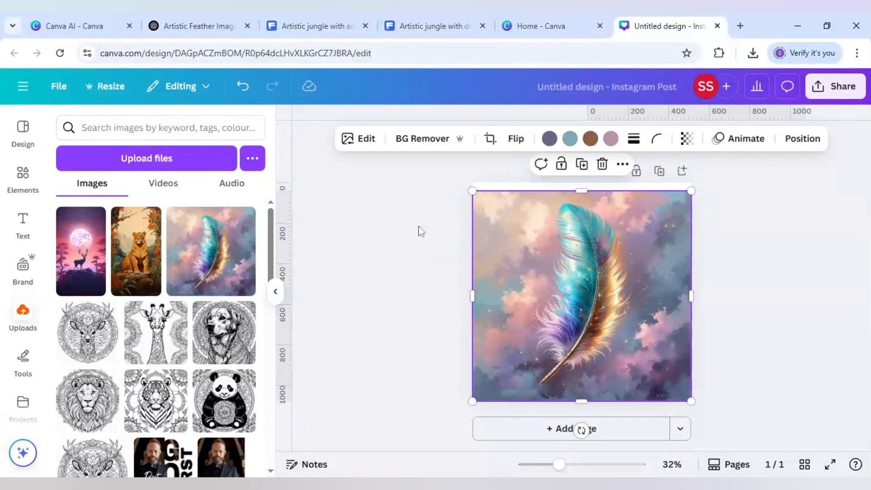
# - Apply the Custom Duotone effect to the feather image
pyautogui.click(358, 141)
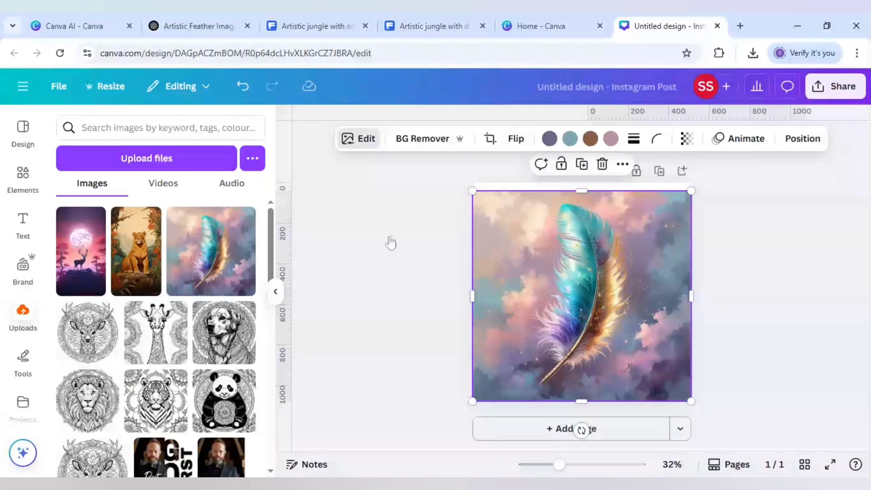
pyautogui.scroll(-2, 229, 252)
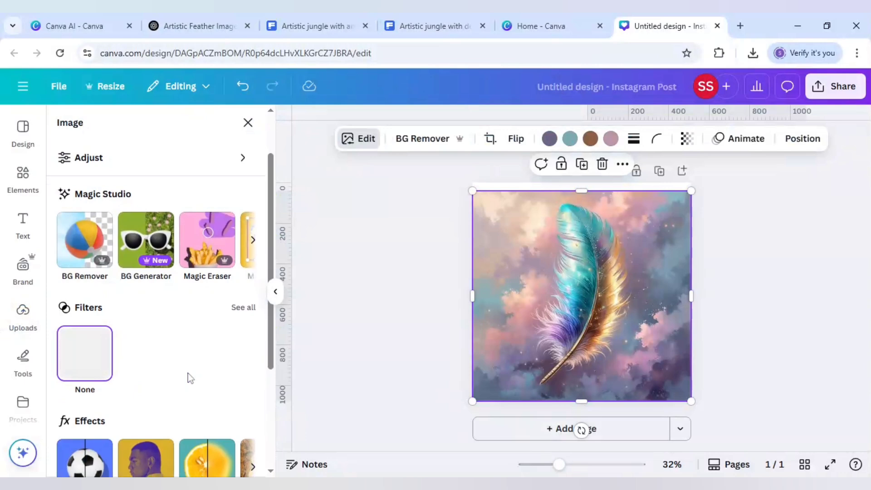
pyautogui.scroll(-2, 188, 373)
pyautogui.click(142, 399)
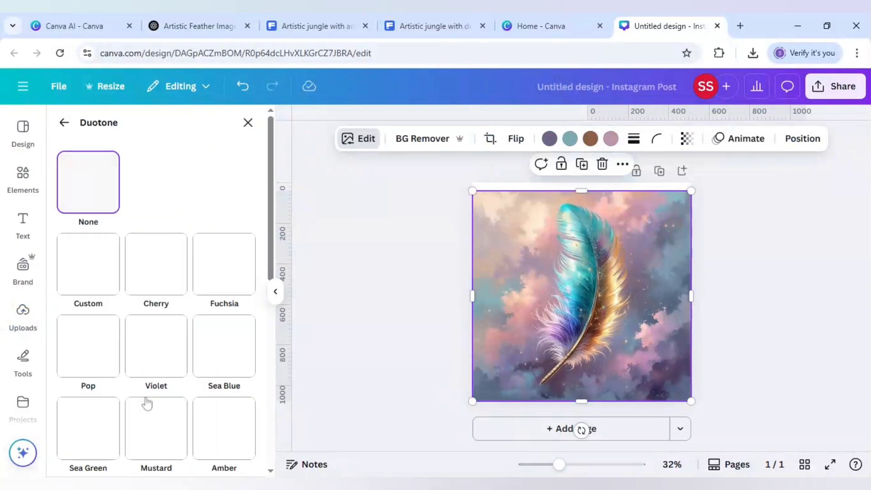
pyautogui.click(80, 282)
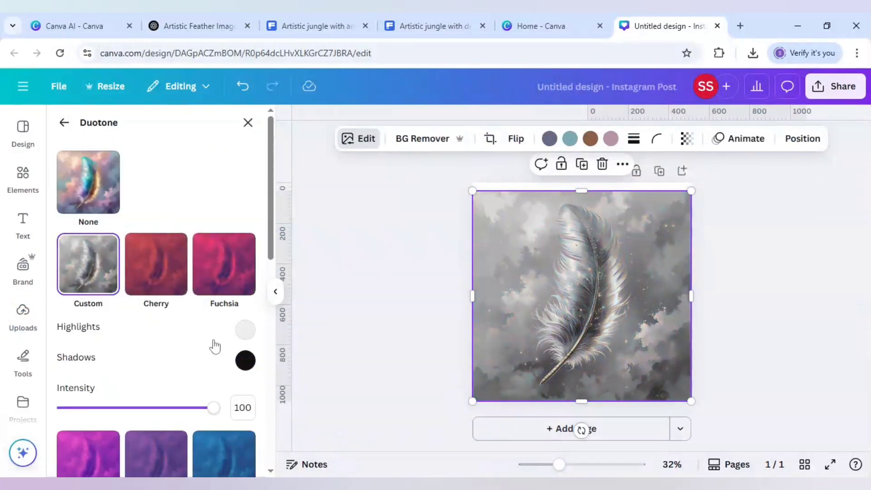
# - Set the duotone's highlights and shadows to black (#000000) and remove the feather image's background
pyautogui.click(244, 331)
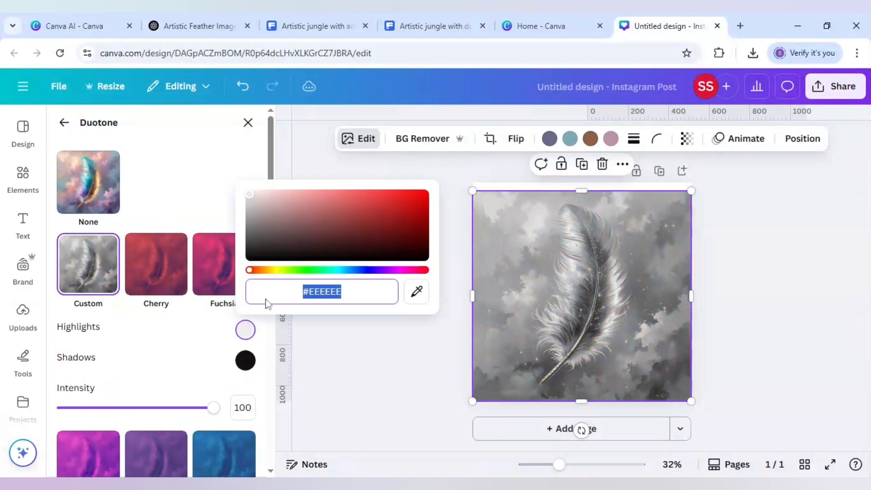
pyautogui.moveTo(253, 205); pyautogui.dragTo(435, 265)
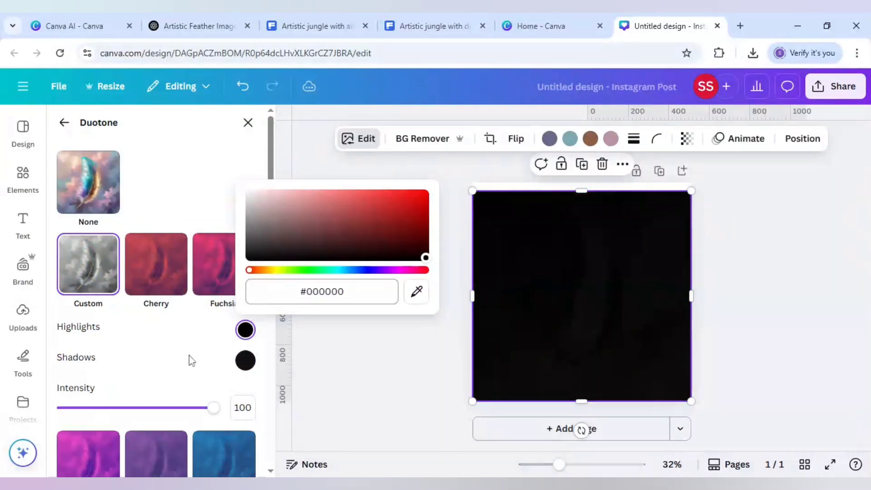
pyautogui.click(245, 360)
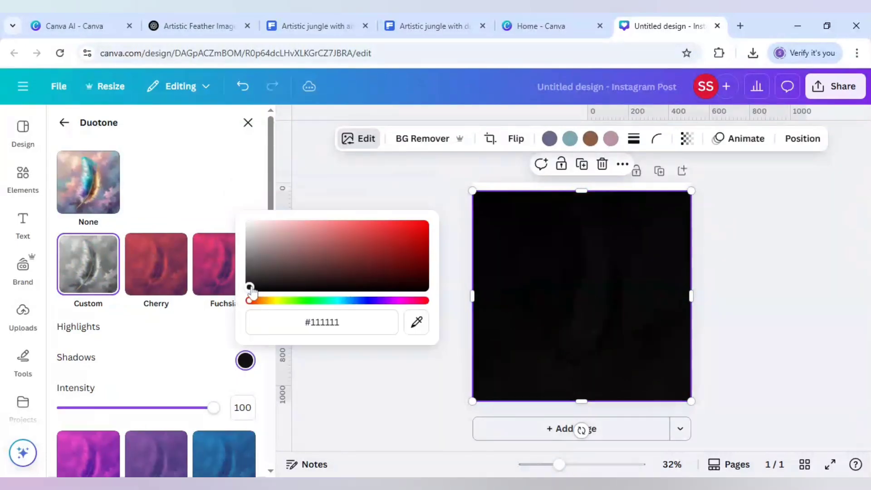
pyautogui.moveTo(252, 292); pyautogui.dragTo(249, 297)
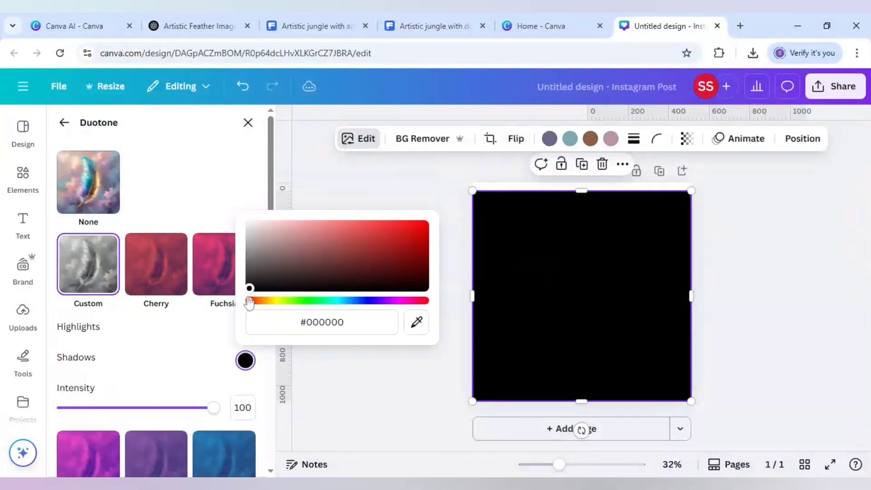
pyautogui.click(229, 368)
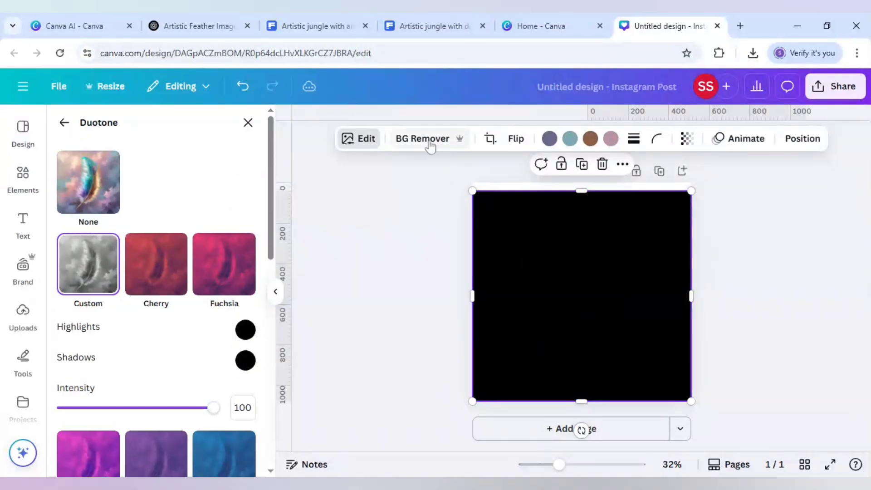
pyautogui.click(429, 141)
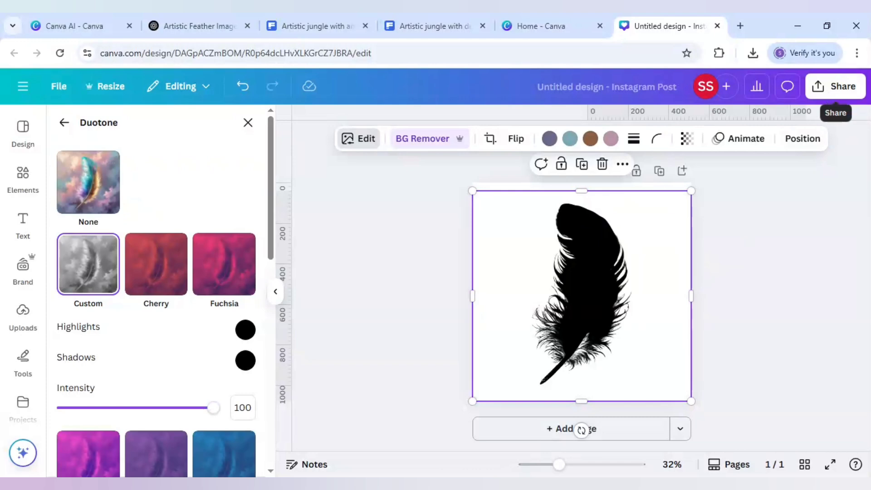
# - Download the black feather silhouette design as a PNG file
pyautogui.click(834, 87)
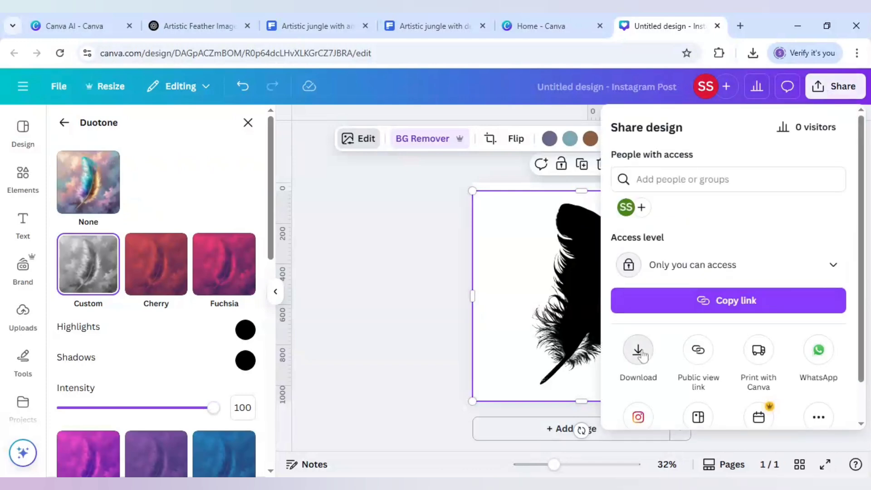
pyautogui.click(638, 351)
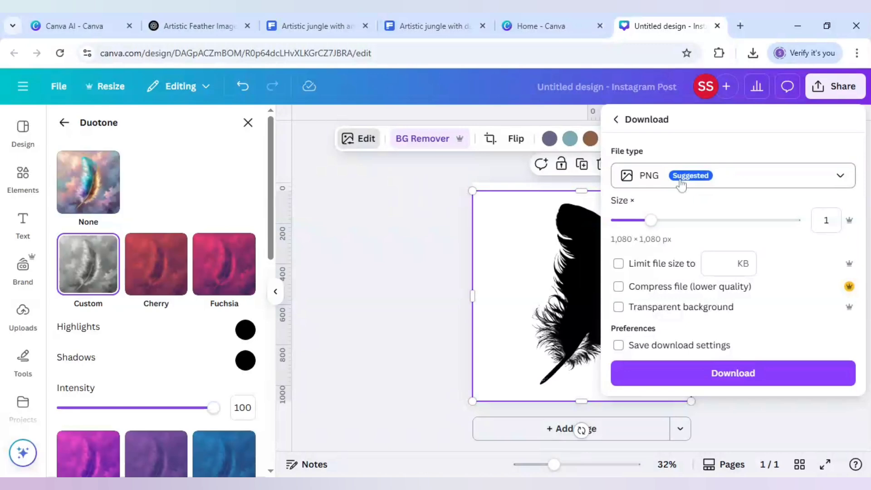
pyautogui.click(694, 382)
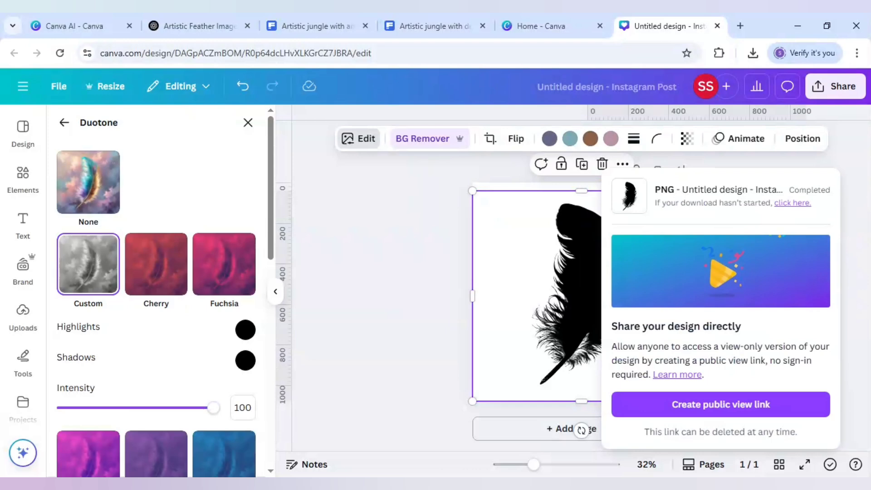
pyautogui.click(385, 299)
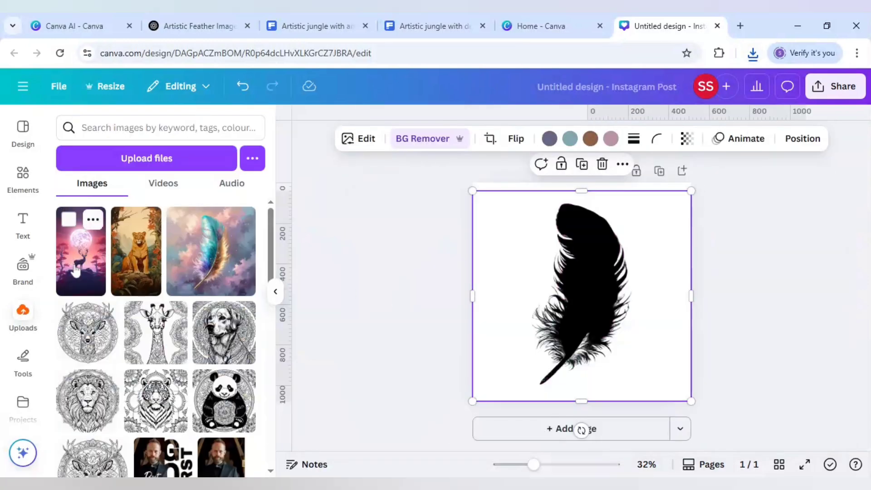
# - Add the uploaded moonlit deer image over the feather silhouette and enlarge it to nearly the page height
pyautogui.moveTo(75, 275); pyautogui.dragTo(594, 301)
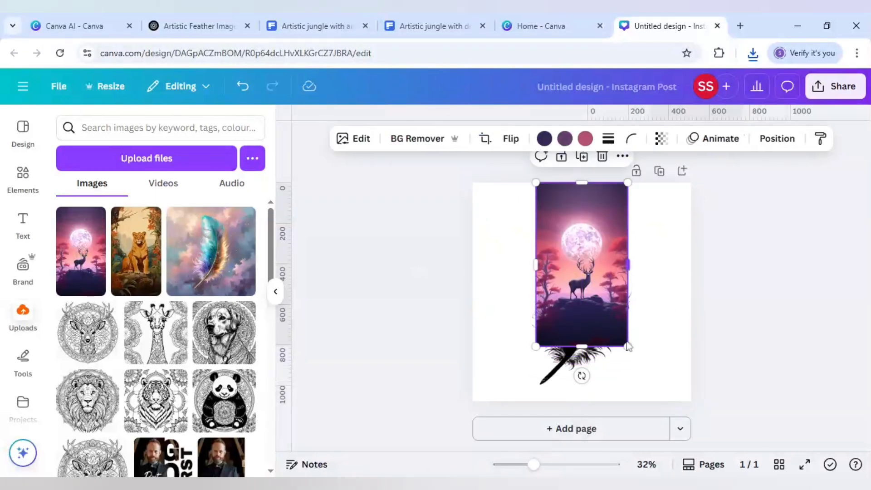
pyautogui.moveTo(651, 367); pyautogui.dragTo(652, 385)
pyautogui.moveTo(603, 343); pyautogui.dragTo(594, 360)
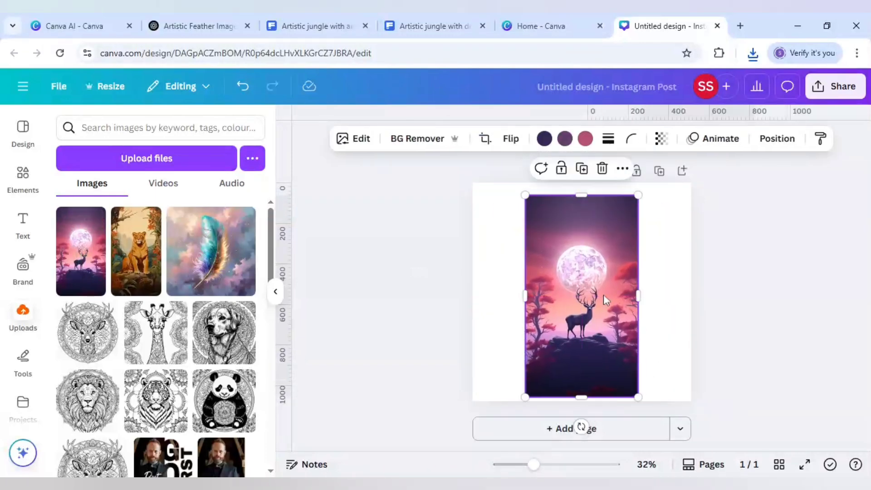
# - Make the deer image semi-transparent, then resize and position it so the deer and moon fall within the feather shape
pyautogui.click(660, 139)
pyautogui.moveTo(690, 190); pyautogui.dragTo(633, 192)
pyautogui.moveTo(615, 309); pyautogui.dragTo(614, 286)
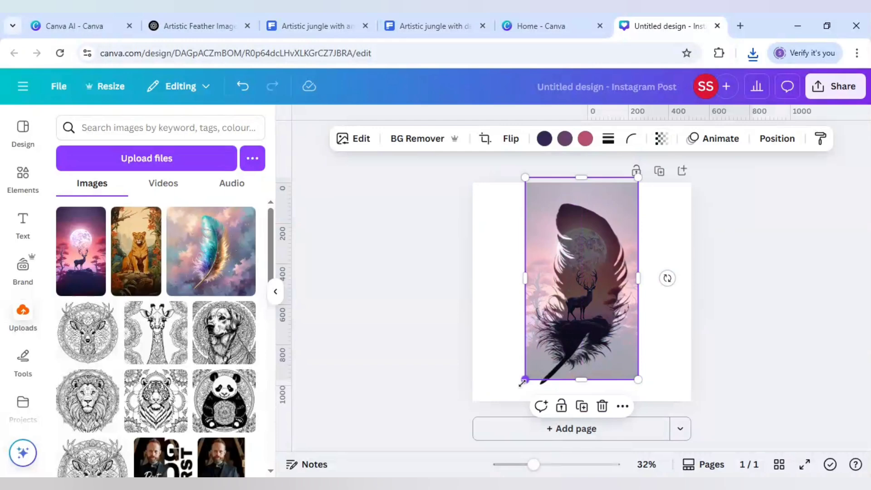
pyautogui.moveTo(522, 382)
pyautogui.mouseDown()
pyautogui.moveTo(509, 389)
pyautogui.moveTo(517, 384)
pyautogui.mouseUp()
pyautogui.moveTo(621, 294); pyautogui.dragTo(626, 298)
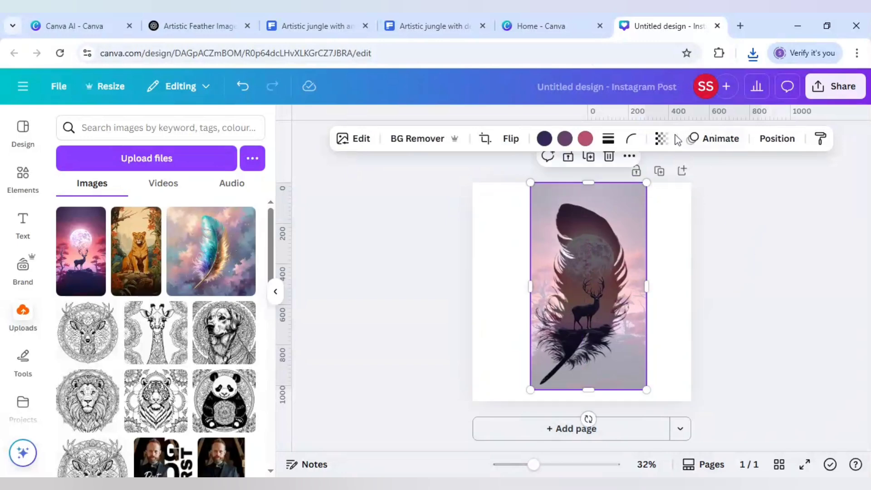
# - Restore the deer image's transparency to 100 and move the image from the feather page to a new page 2
pyautogui.click(661, 138)
pyautogui.moveTo(635, 190); pyautogui.dragTo(735, 193)
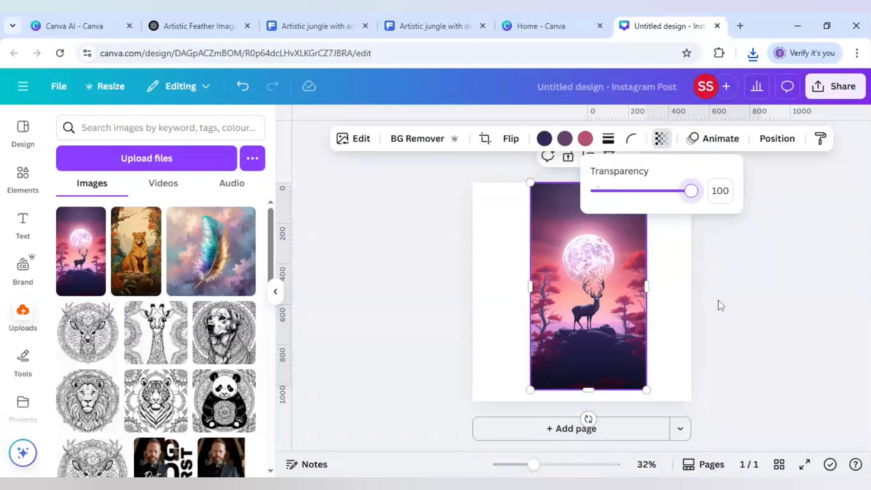
pyautogui.click(668, 292)
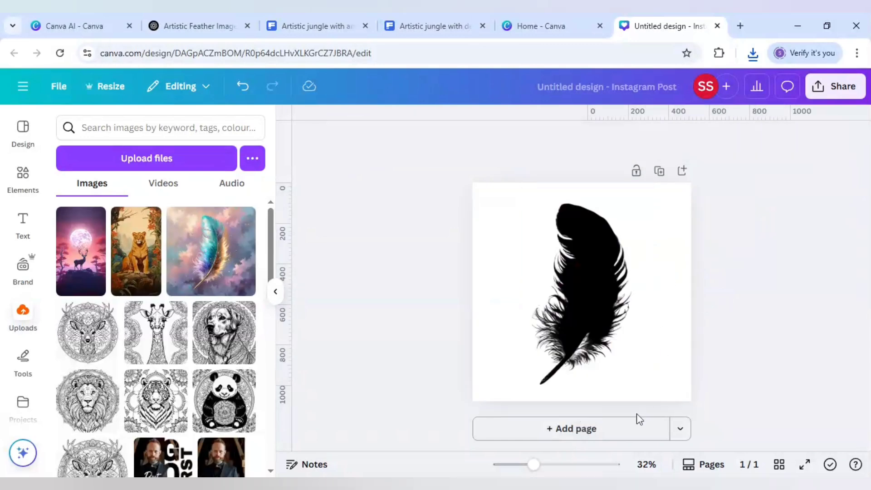
pyautogui.click(635, 413)
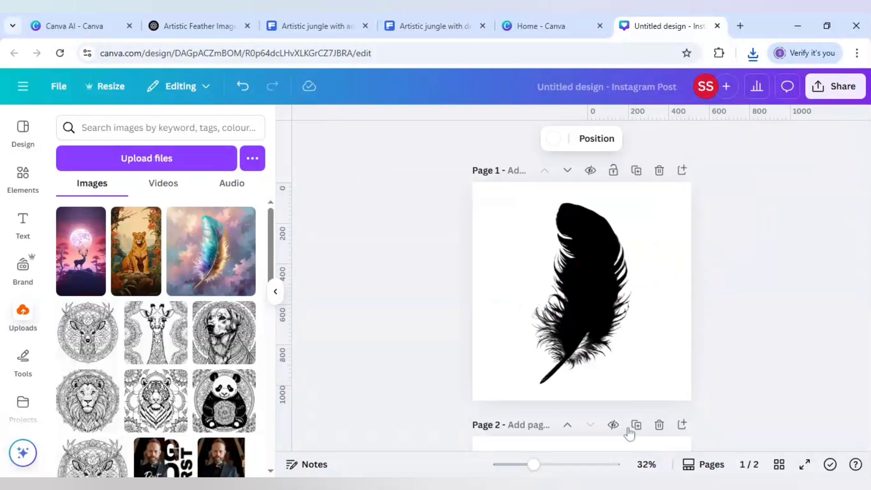
pyautogui.hotkey('ctrl', 'v')
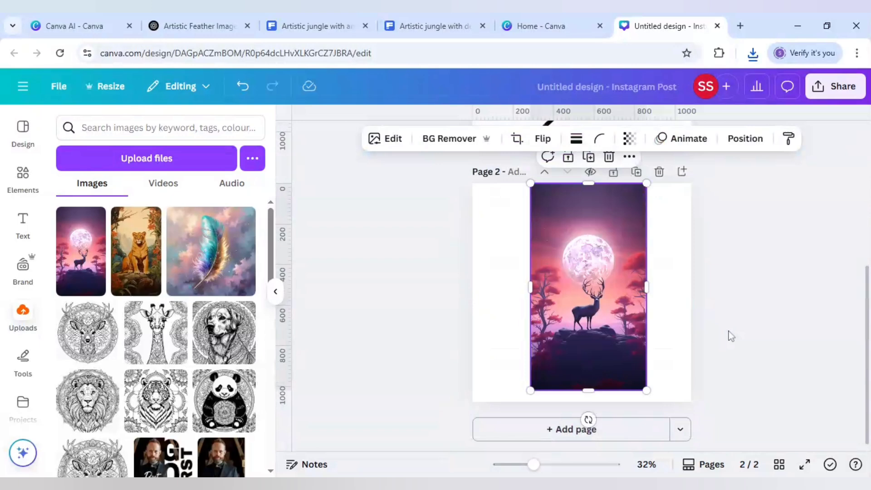
# - Download only the current page, Page 2 with the deer image, as a PNG
pyautogui.click(728, 331)
pyautogui.click(834, 86)
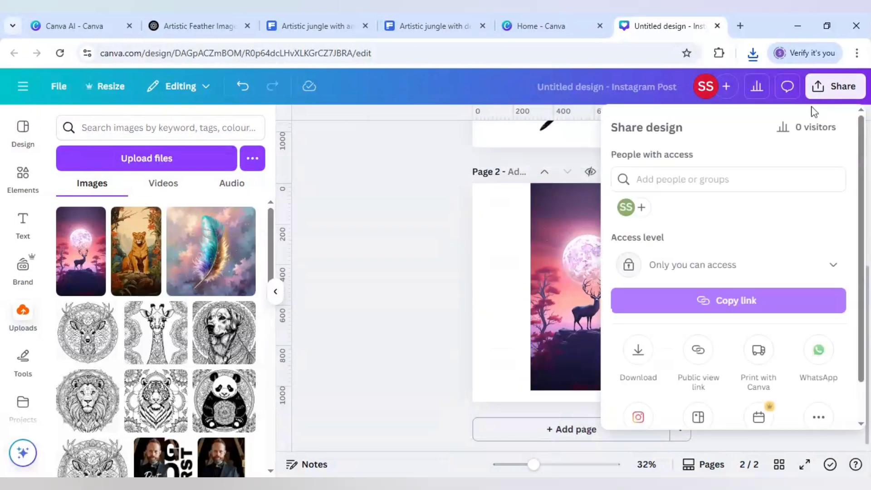
pyautogui.click(639, 352)
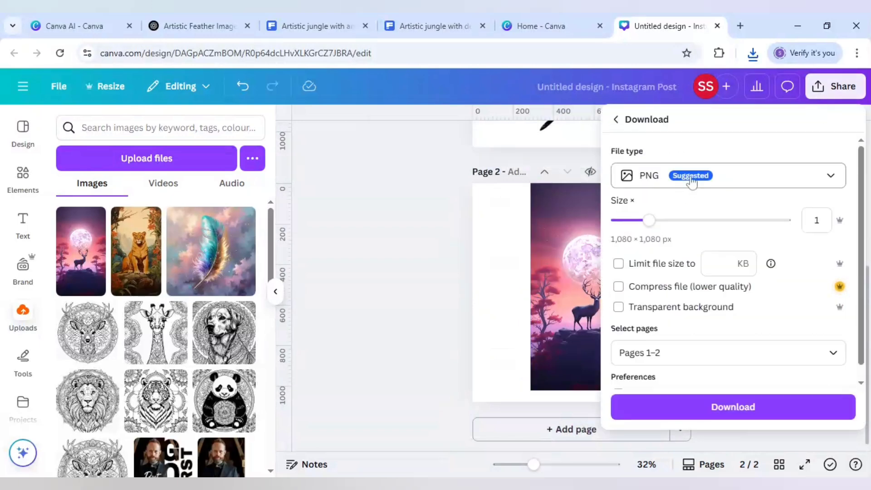
pyautogui.click(715, 369)
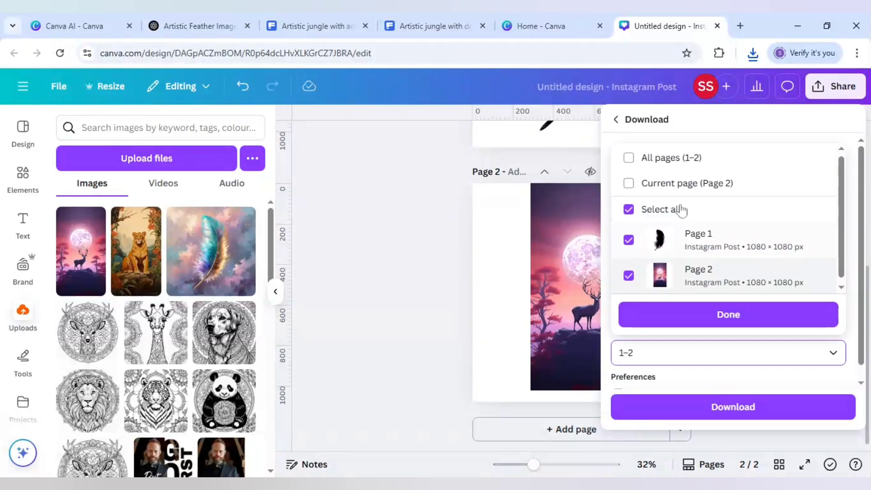
pyautogui.click(680, 184)
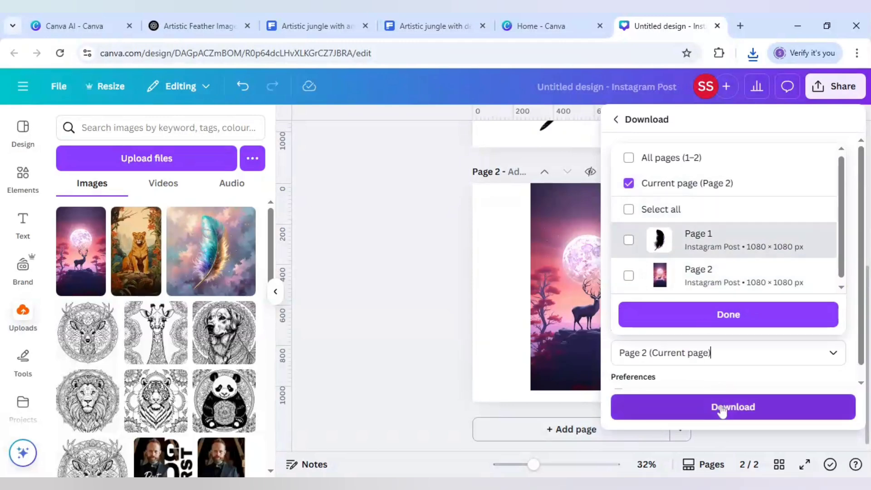
pyautogui.click(721, 408)
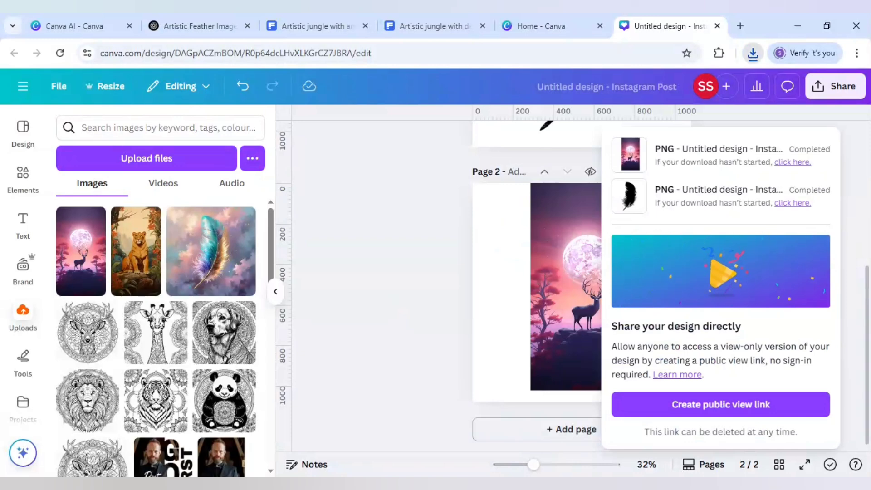
pyautogui.click(382, 306)
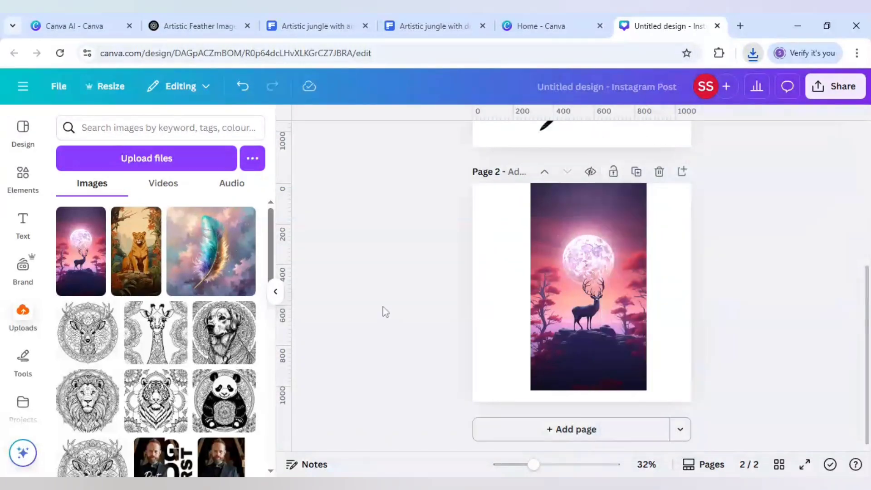
# - Place the downloaded feather and deer PNGs on a new page 3 and move them apart, side by side
pyautogui.click(593, 439)
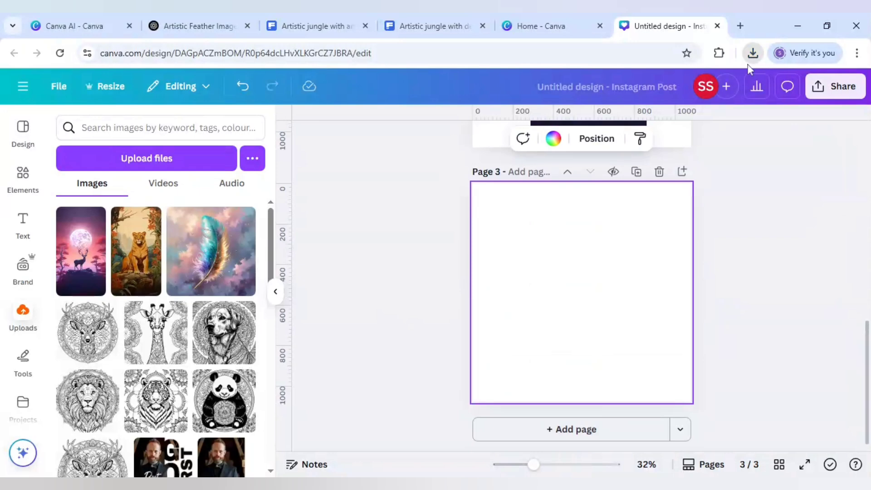
pyautogui.moveTo(749, 68); pyautogui.dragTo(524, 229)
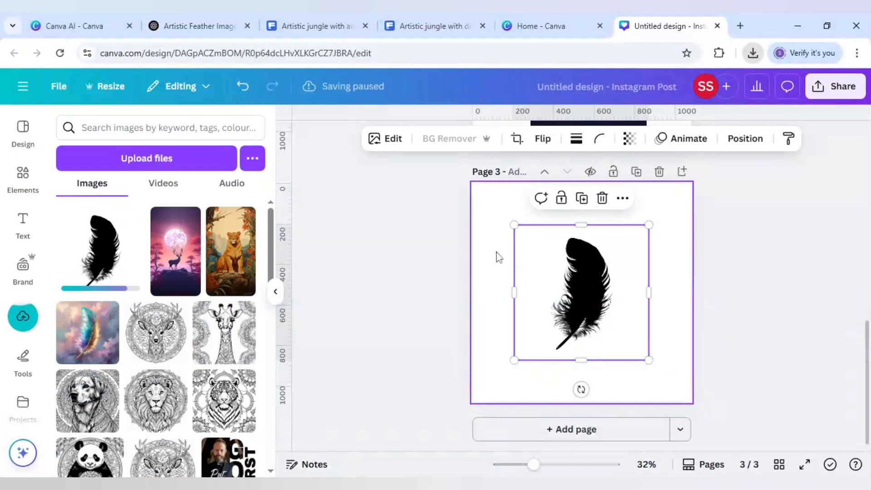
pyautogui.click(437, 231)
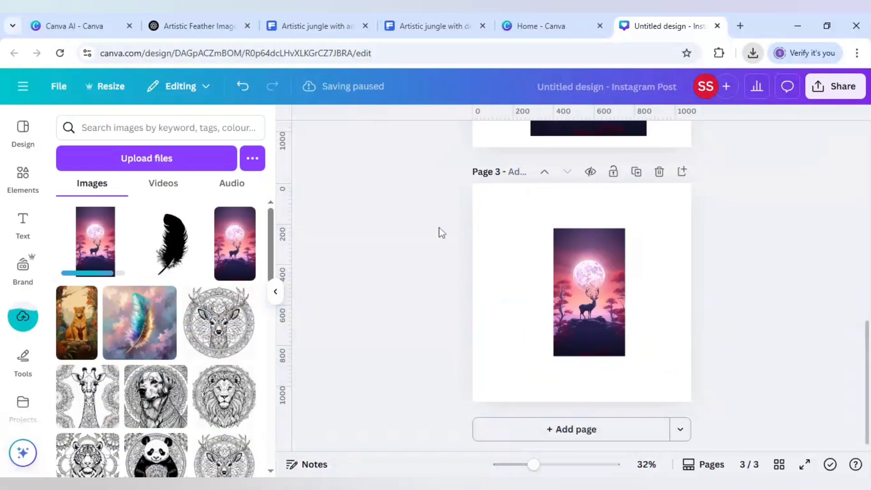
pyautogui.click(594, 285)
pyautogui.hotkey('ctrl', 'z')
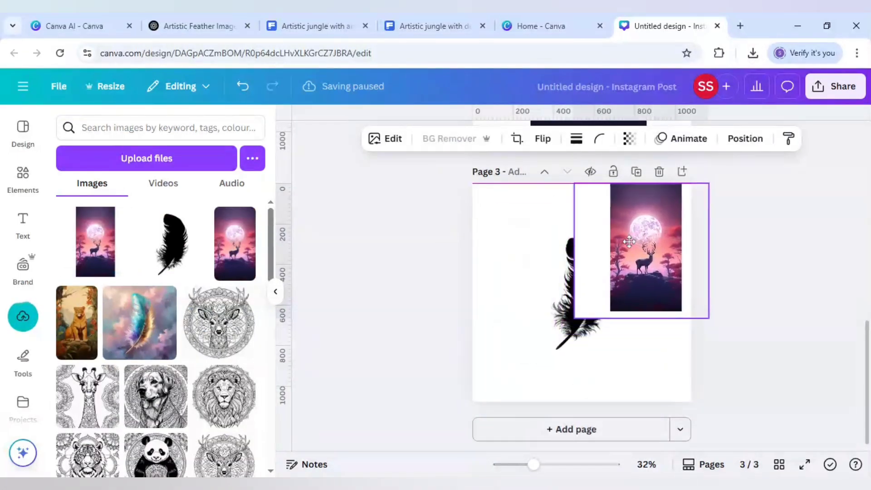
pyautogui.moveTo(549, 300); pyautogui.dragTo(519, 311)
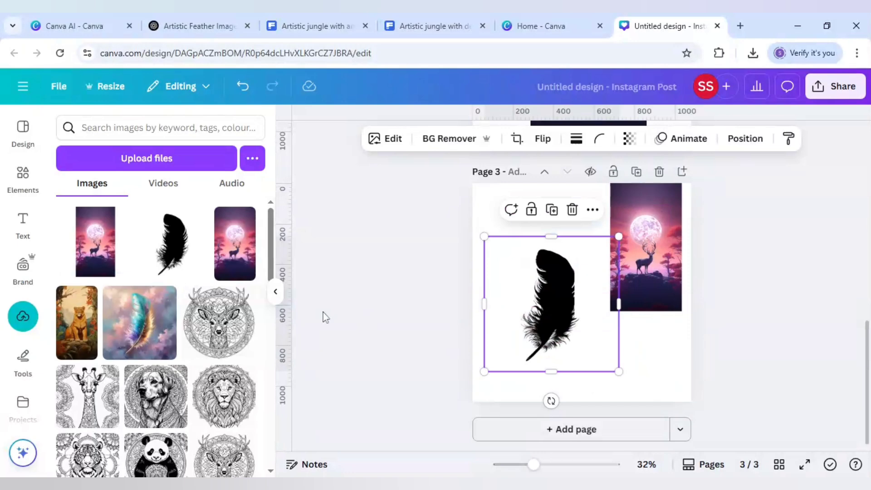
# - Search the Canva apps for "blend" and open the Blend Image app
pyautogui.scroll(-2, 20, 334)
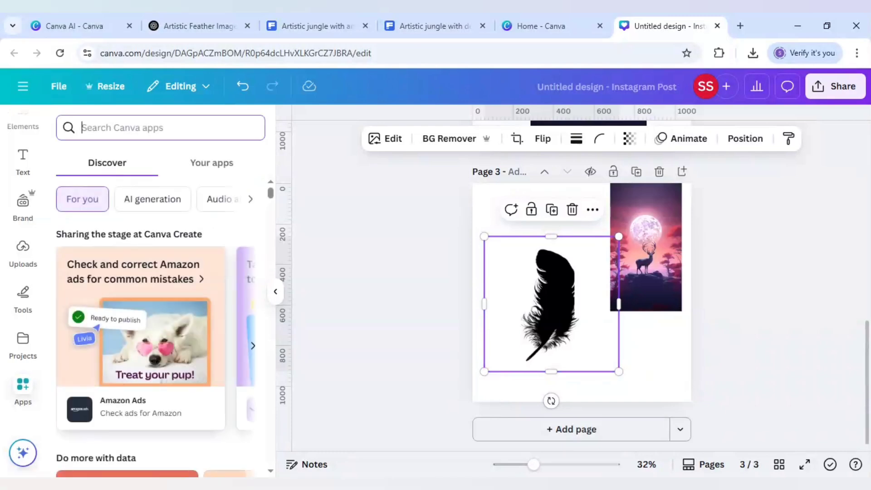
pyautogui.write('blend')
pyautogui.press('Return')
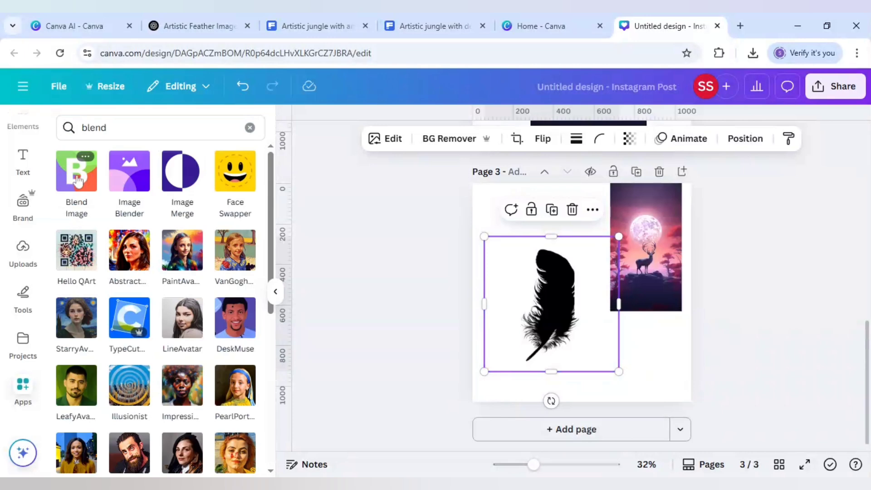
pyautogui.click(77, 180)
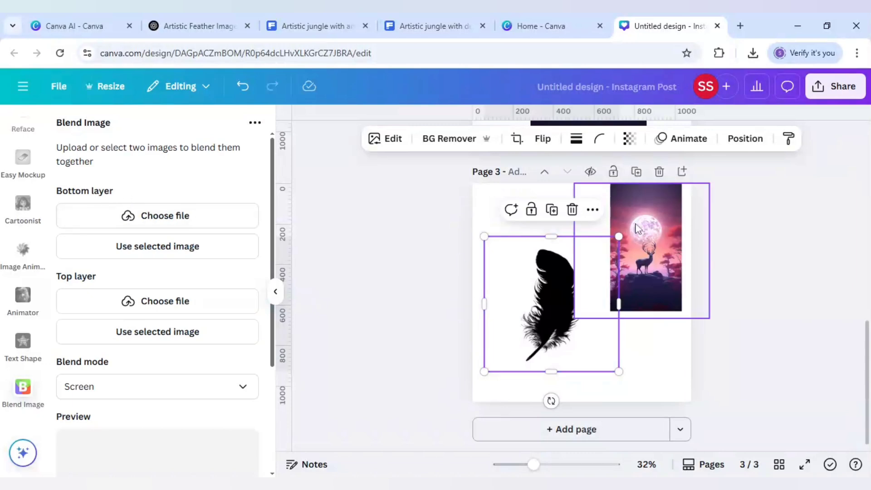
# - Use the deer image as the bottom layer and the feather silhouette as the top layer in Screen blend mode
pyautogui.click(650, 275)
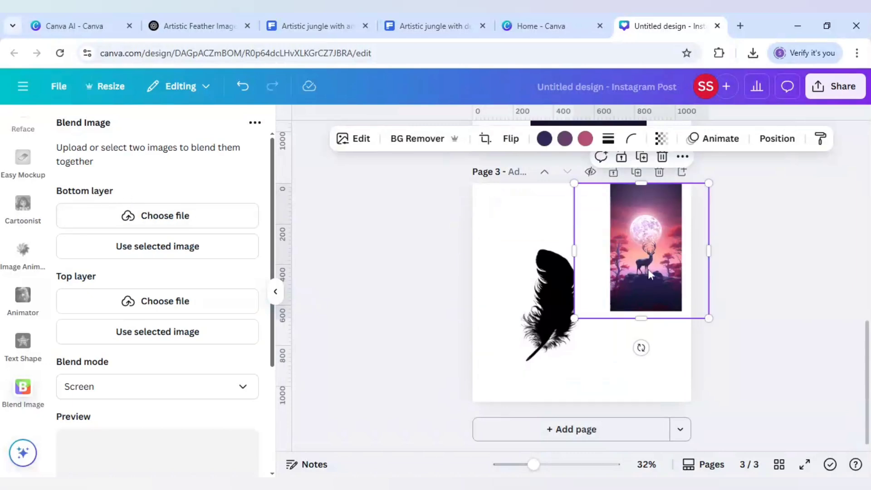
pyautogui.click(231, 262)
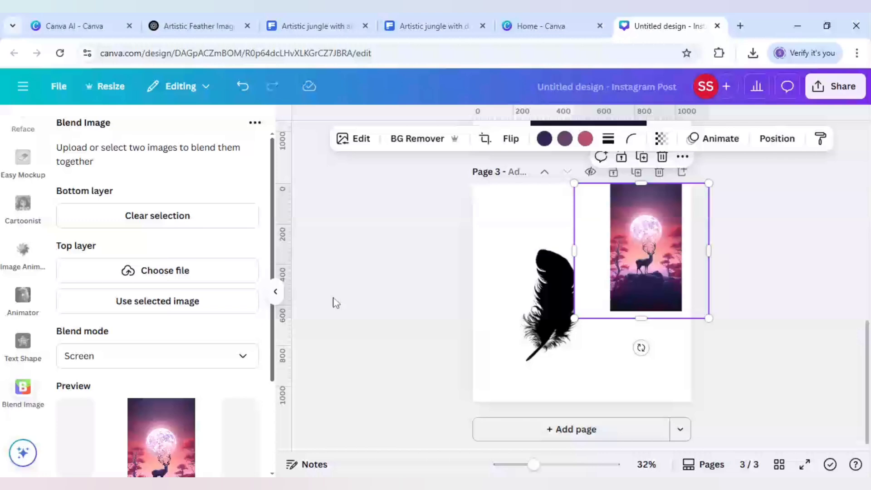
pyautogui.click(531, 333)
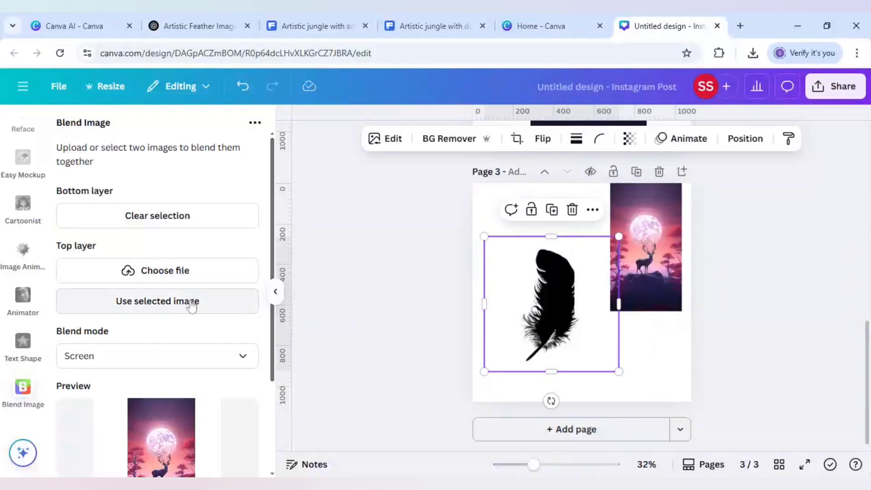
pyautogui.click(221, 306)
pyautogui.scroll(-2, 213, 313)
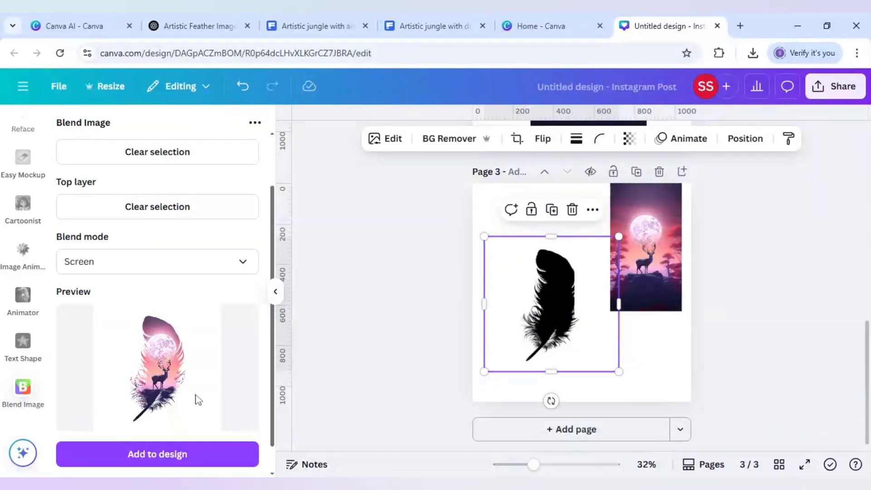
# - Add the blended feather image to a new page 4 and enlarge it to fill most of the page
pyautogui.click(635, 430)
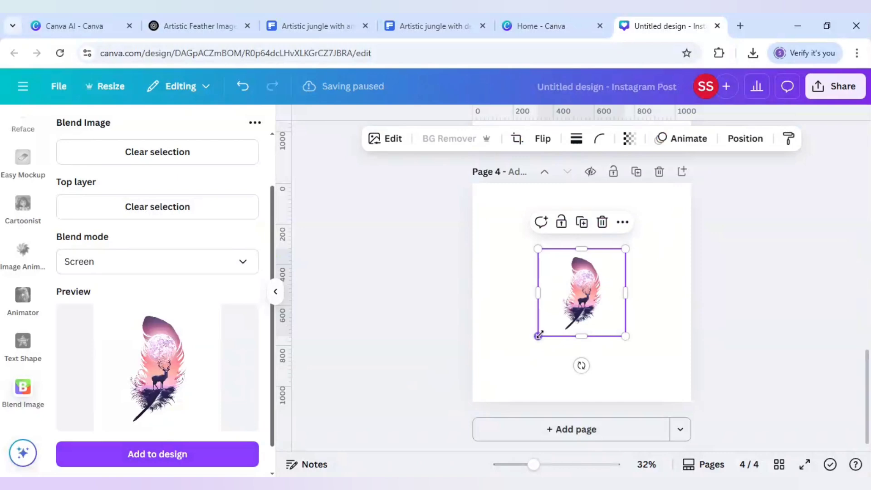
pyautogui.moveTo(538, 335); pyautogui.dragTo(491, 383)
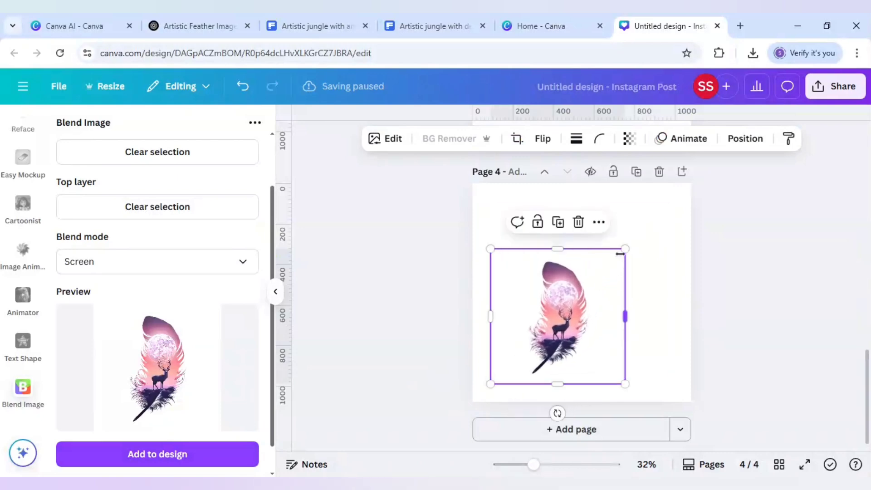
pyautogui.moveTo(620, 253); pyautogui.dragTo(678, 197)
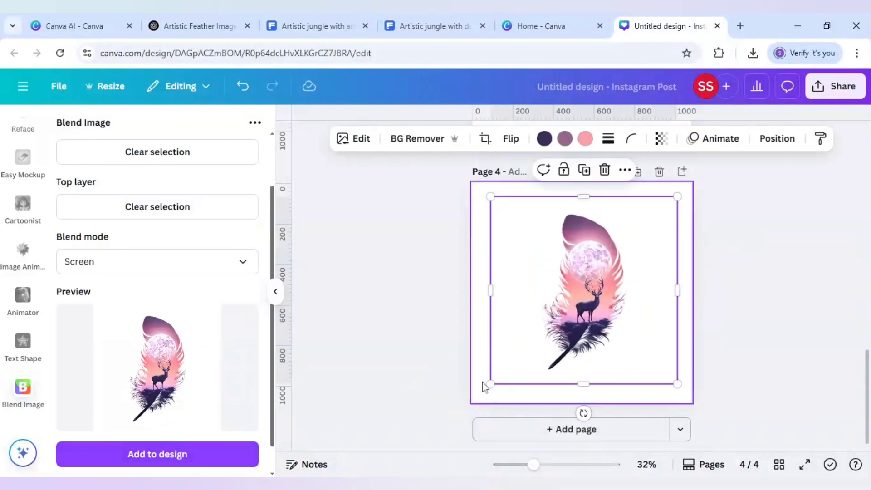
pyautogui.click(447, 268)
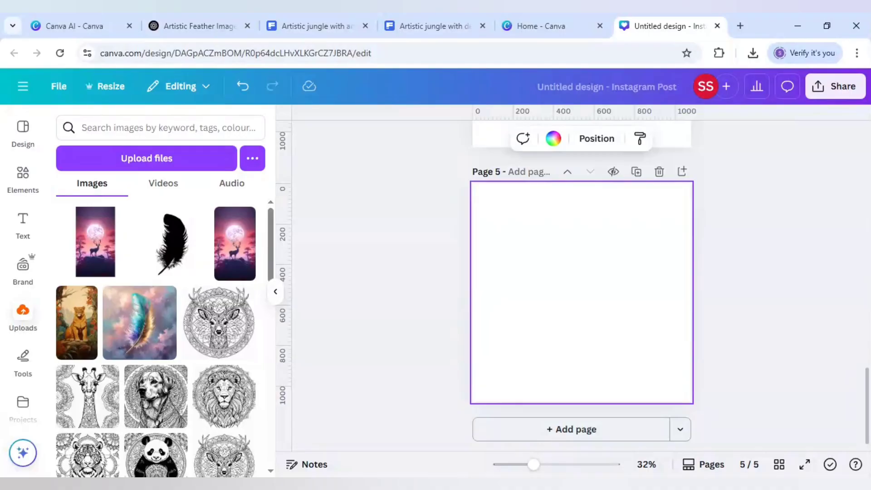
# - Place the colourful feather artwork from the uploads on page 5 and remove its background
pyautogui.click(144, 336)
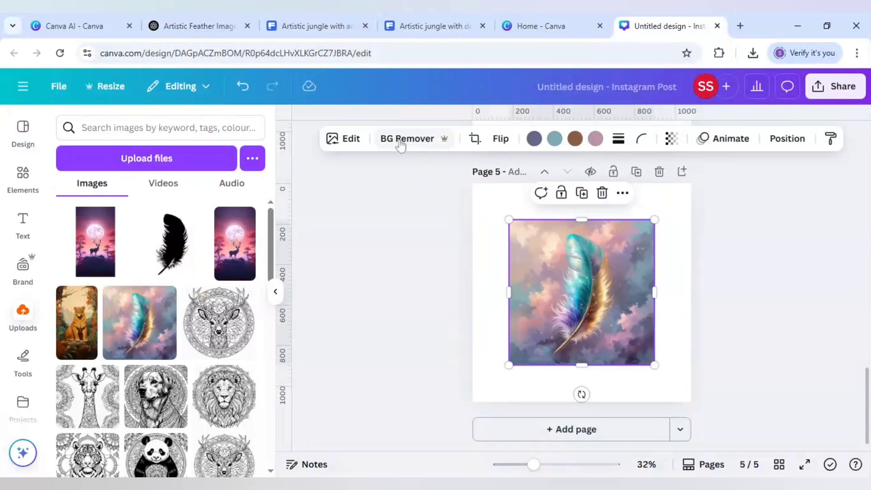
pyautogui.click(400, 140)
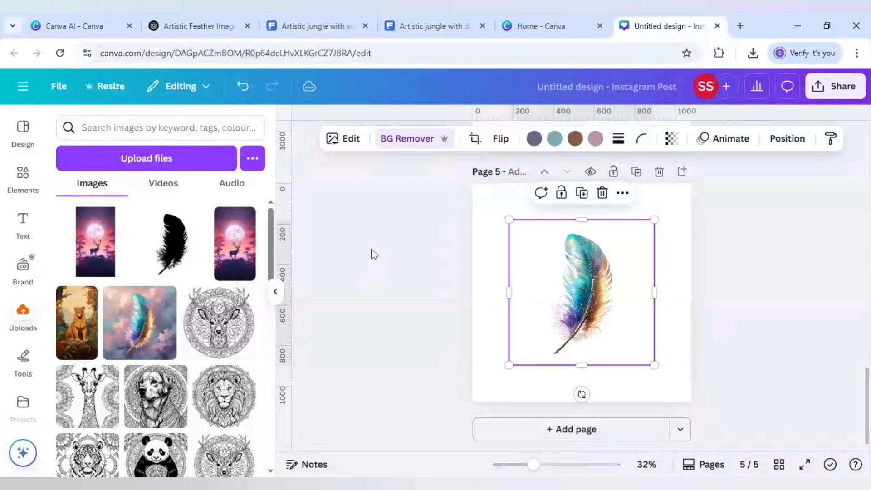
# - Apply a custom Duotone effect to the feather with both the highlights and the shadows set to white (#FFFFFF)
pyautogui.click(345, 141)
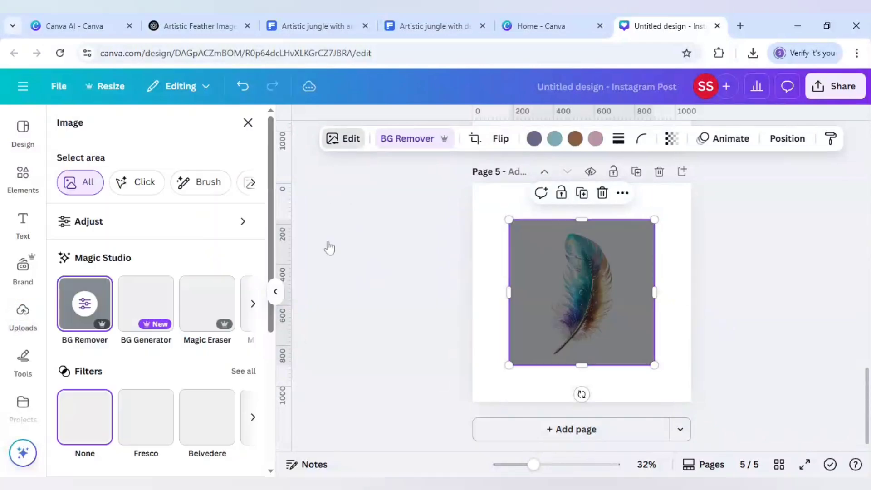
pyautogui.scroll(-3, 198, 371)
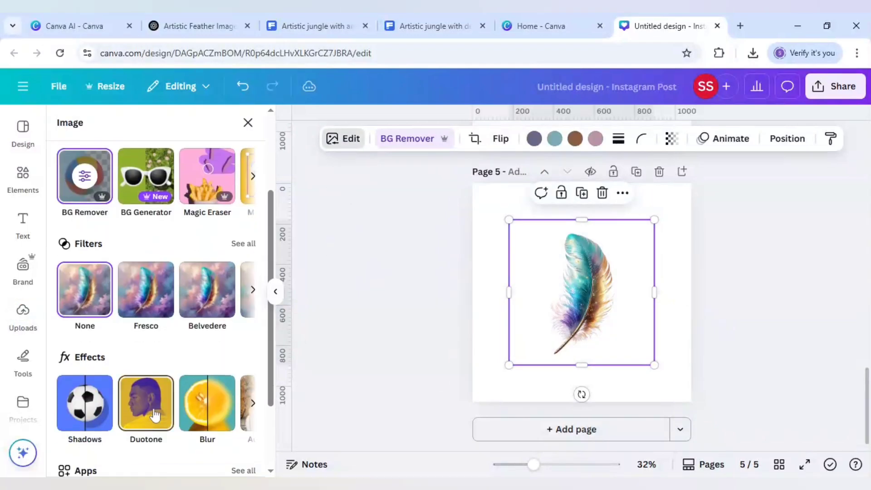
pyautogui.click(153, 411)
pyautogui.click(106, 282)
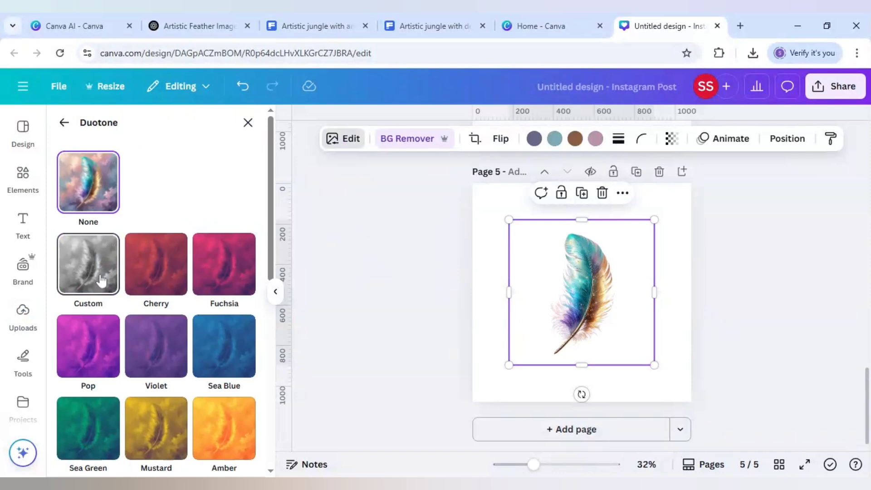
pyautogui.click(245, 329)
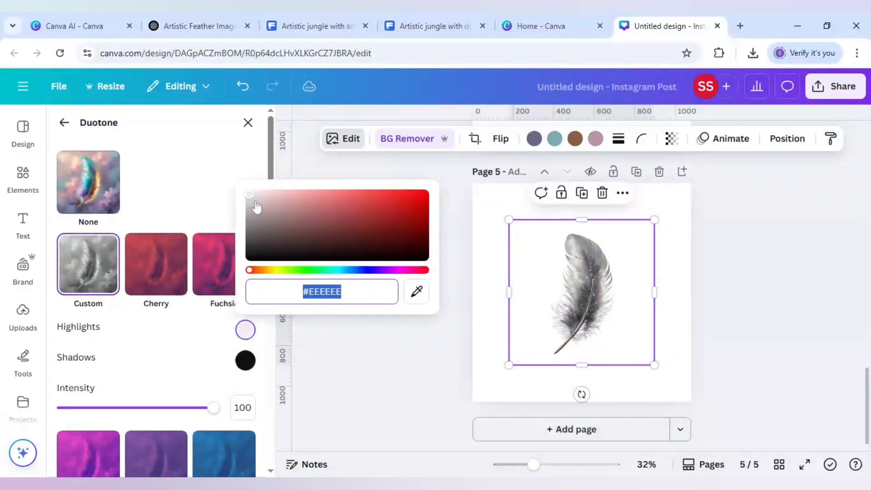
pyautogui.moveTo(256, 206); pyautogui.dragTo(247, 182)
pyautogui.click(244, 368)
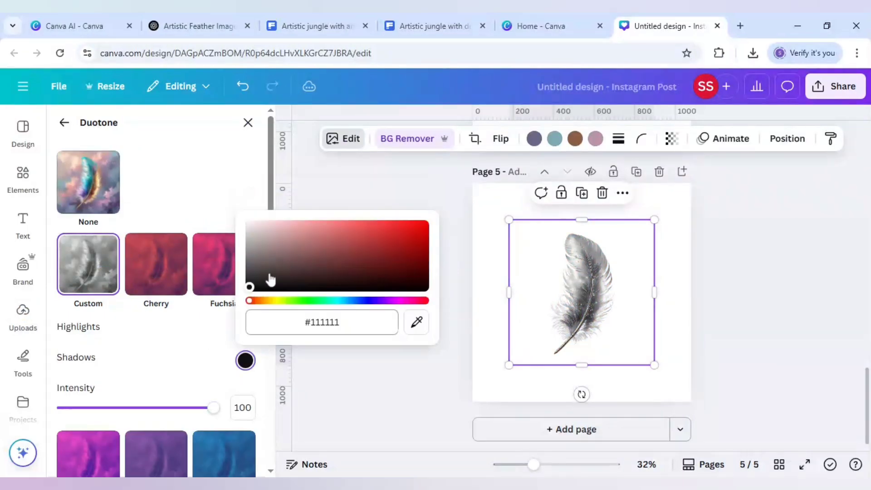
pyautogui.moveTo(249, 290); pyautogui.dragTo(239, 210)
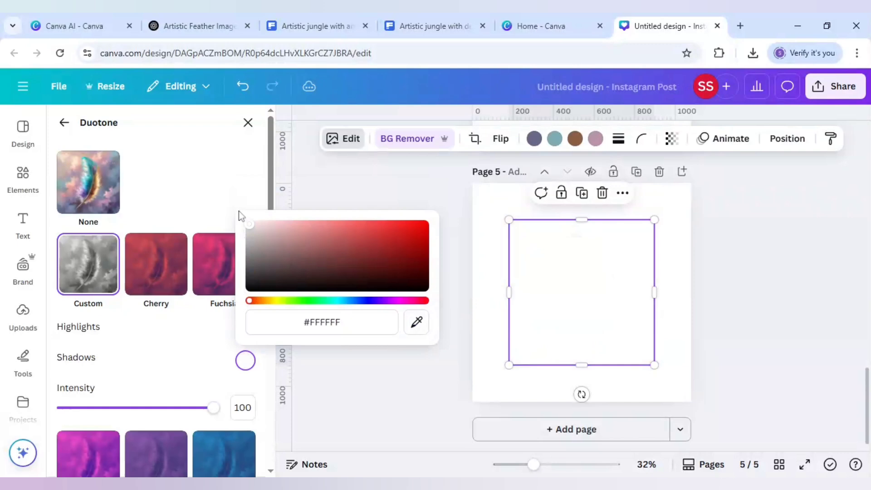
pyautogui.click(229, 189)
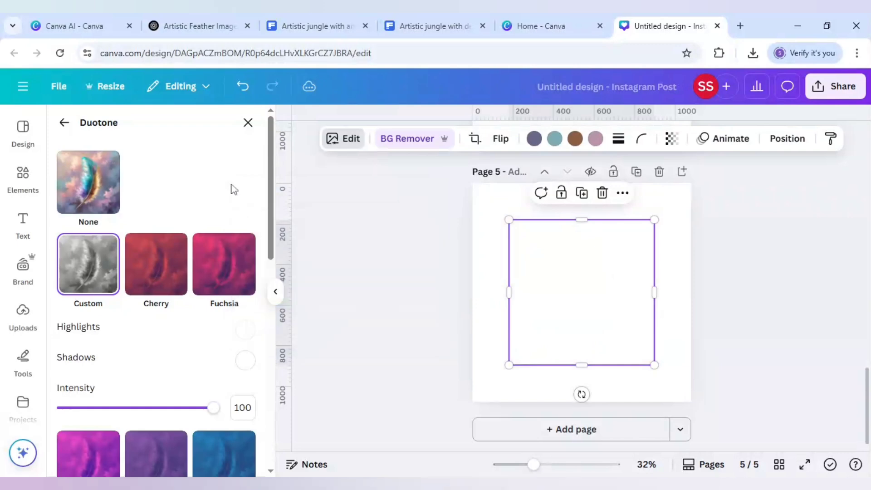
# - Add a square shape to page 5 and enlarge it to about 812 px wide so it covers the feather's whole area
pyautogui.click(23, 177)
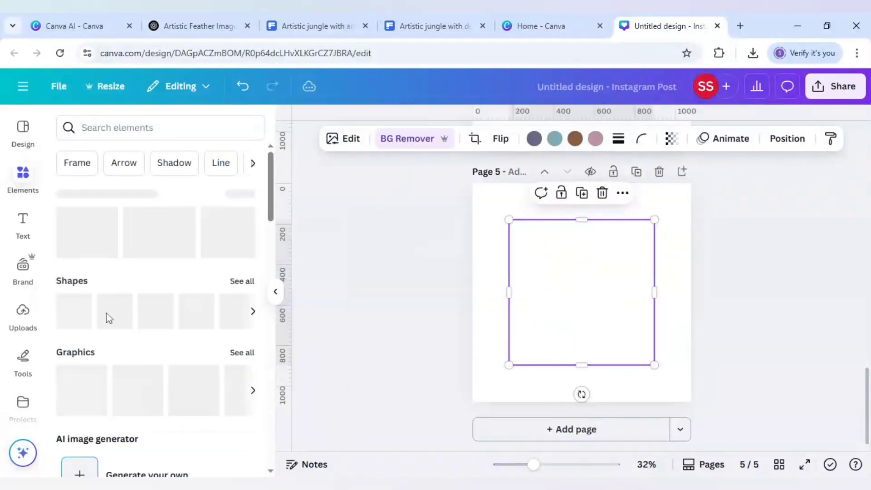
pyautogui.click(82, 319)
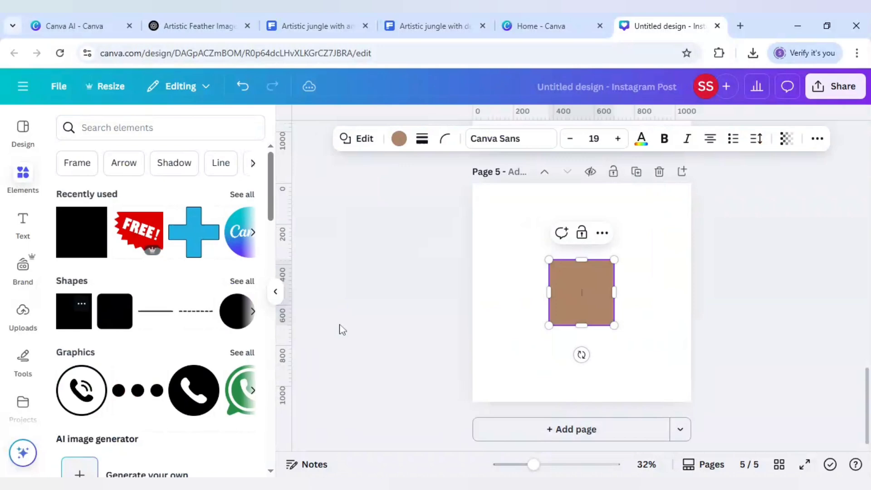
pyautogui.click(504, 312)
pyautogui.click(578, 300)
pyautogui.moveTo(581, 304); pyautogui.dragTo(662, 237)
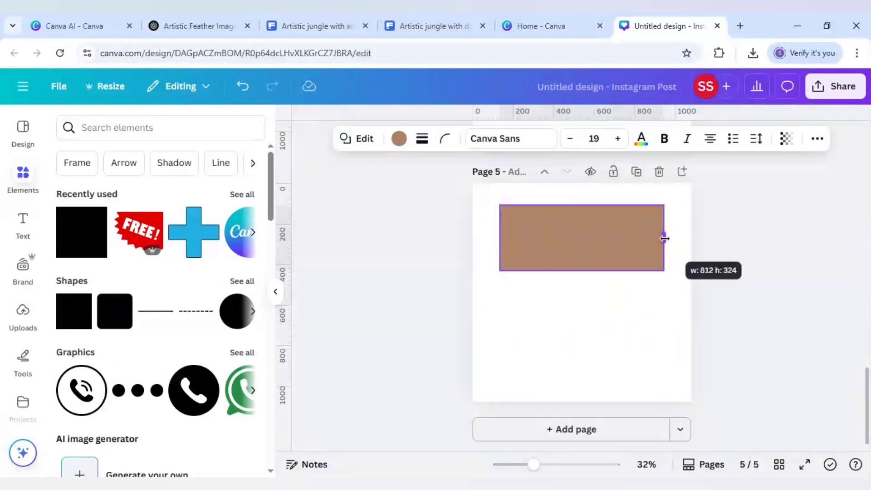
pyautogui.moveTo(581, 271); pyautogui.dragTo(597, 379)
# - Send the square to the back behind the white feather and fill it with the default solid yellow
pyautogui.rightClick(597, 291)
pyautogui.moveTo(635, 258)
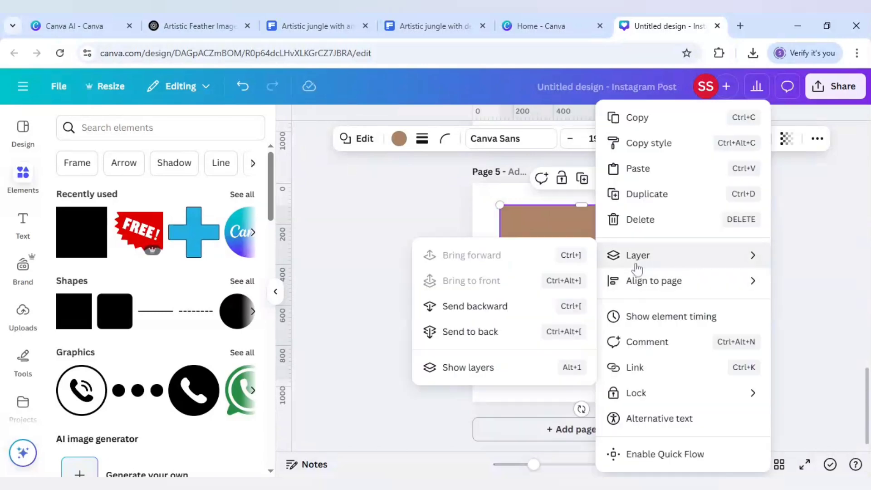
pyautogui.click(470, 332)
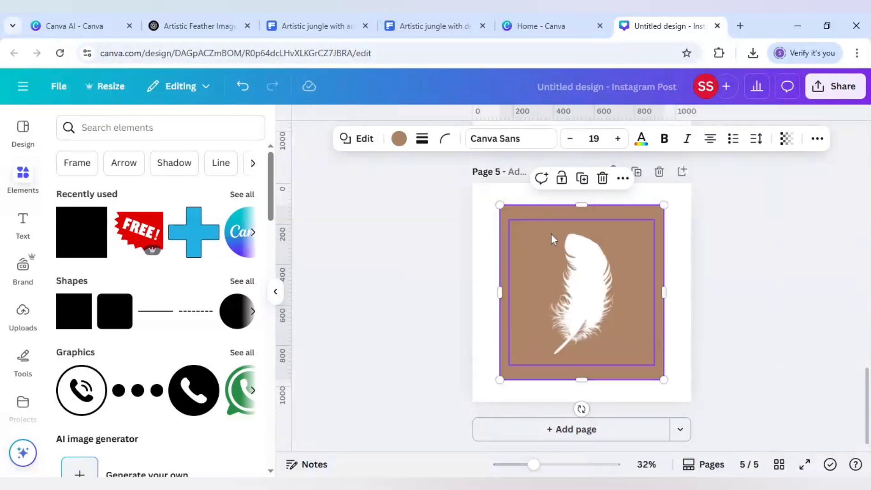
pyautogui.click(406, 144)
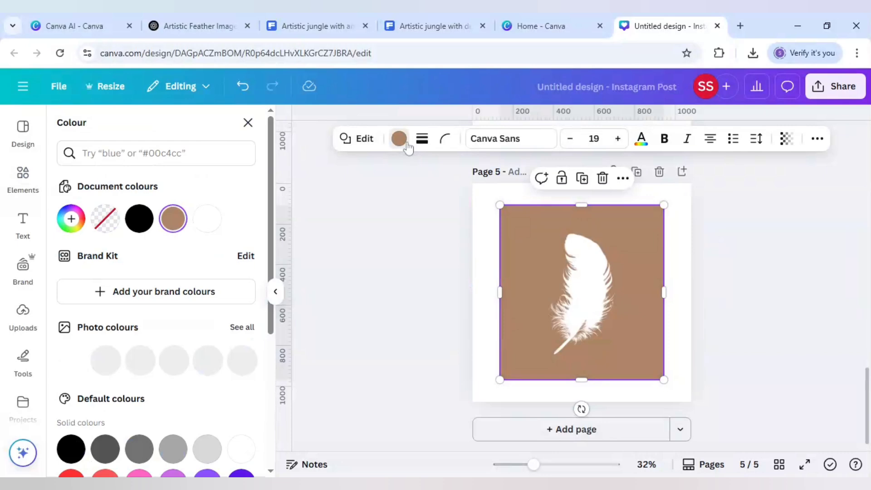
pyautogui.scroll(-4, 206, 389)
pyautogui.click(172, 358)
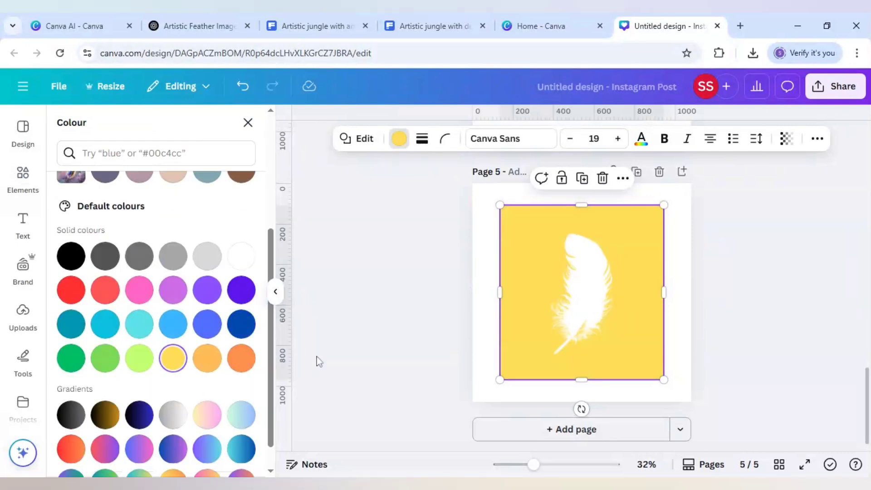
pyautogui.click(386, 336)
pyautogui.click(373, 333)
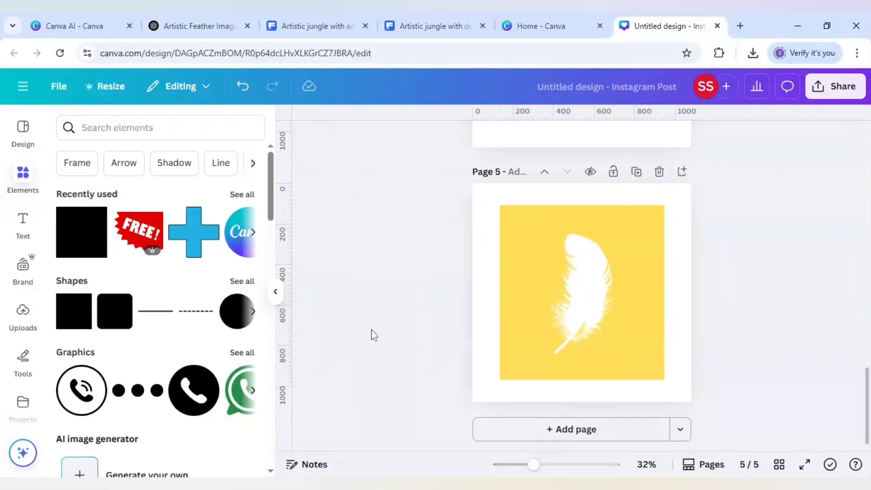
# - Download only the current page, page 5, as a PNG
pyautogui.click(837, 97)
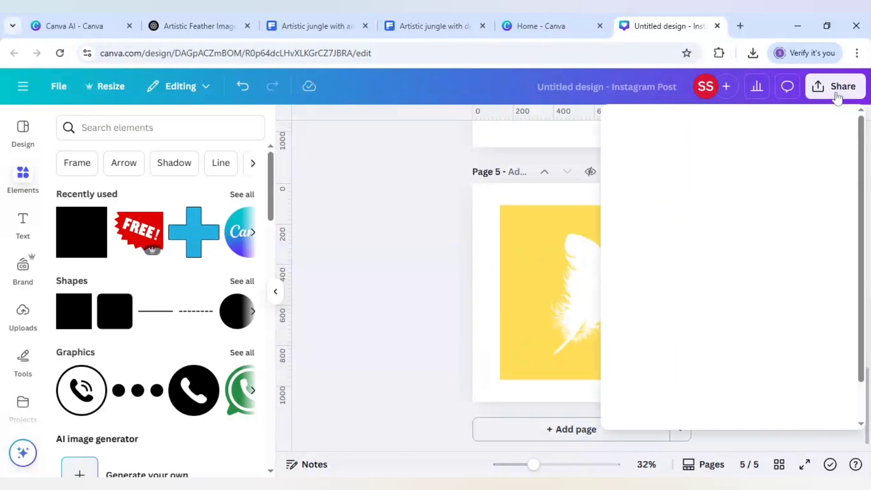
pyautogui.click(638, 351)
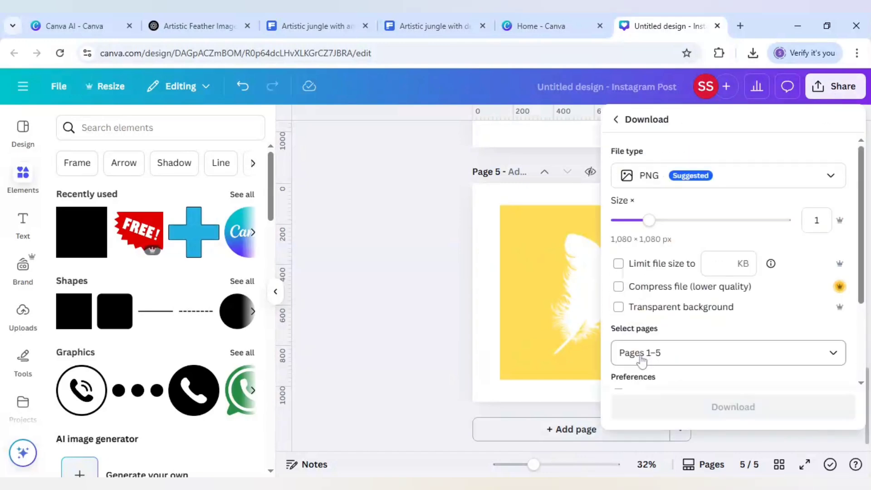
pyautogui.click(644, 352)
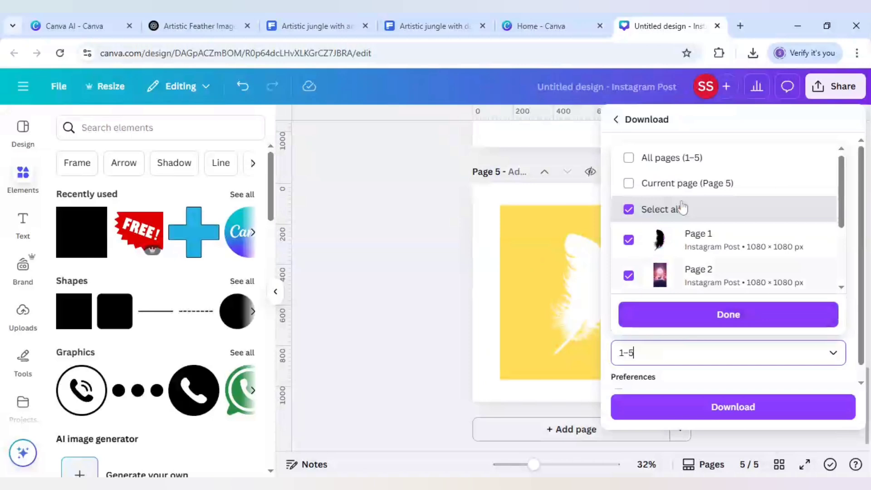
pyautogui.click(681, 184)
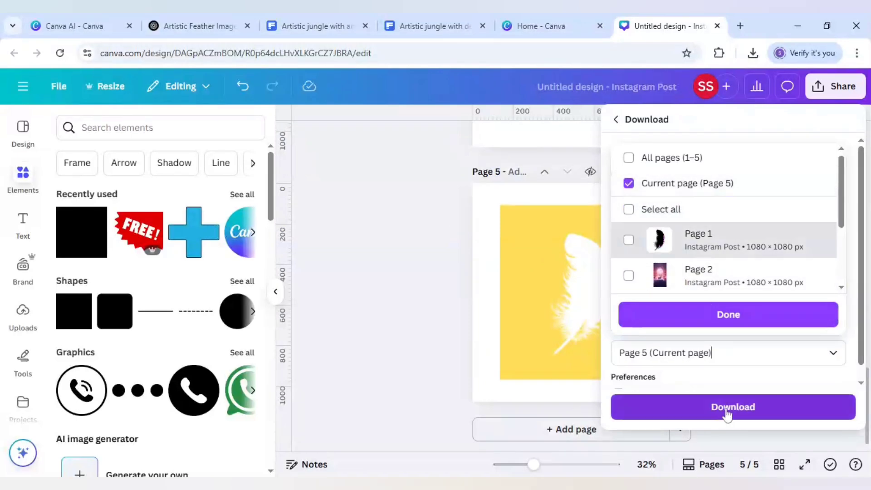
pyautogui.click(727, 408)
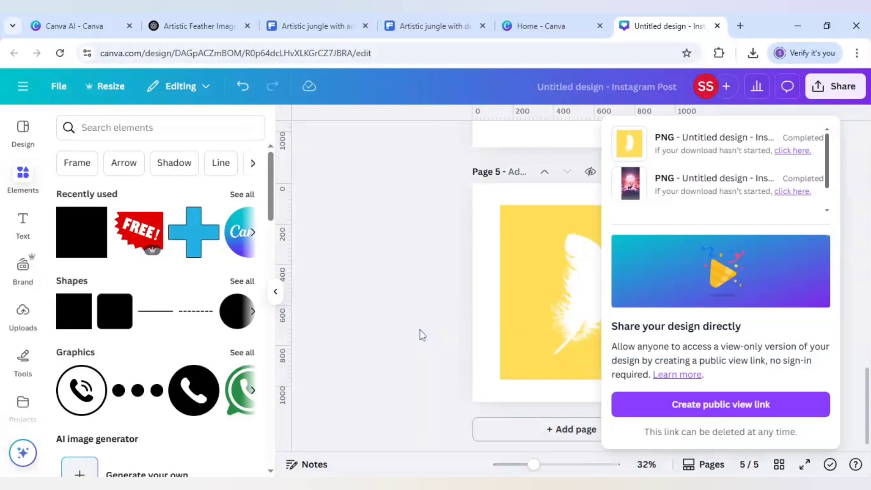
pyautogui.click(422, 333)
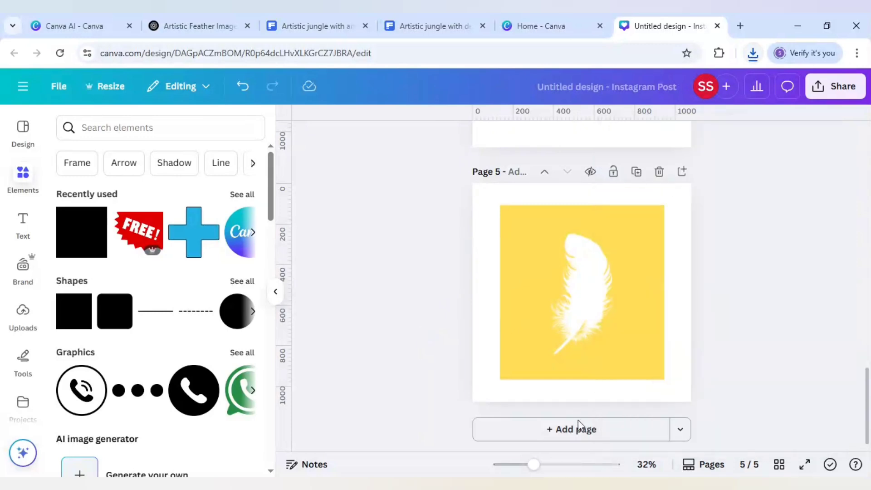
# - Place the downloaded yellow feather PNG on a new page 6 and remove its background
pyautogui.click(589, 427)
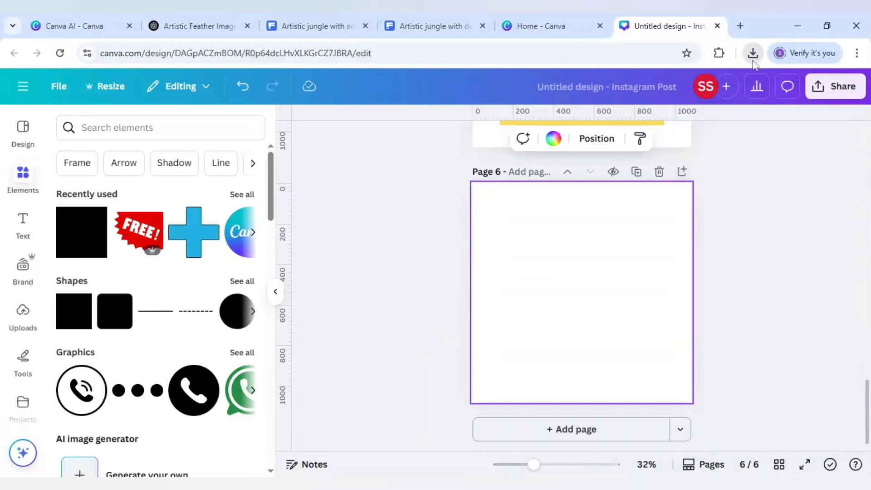
pyautogui.click(414, 252)
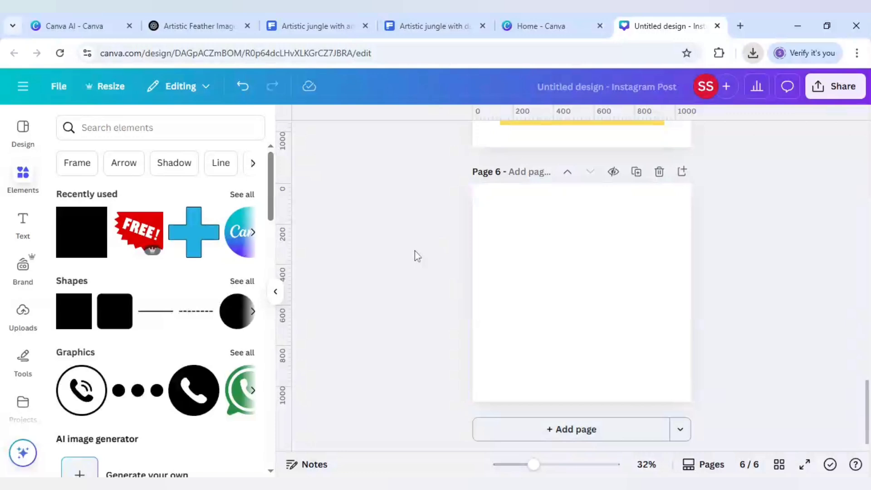
pyautogui.hotkey('ctrl', 'v')
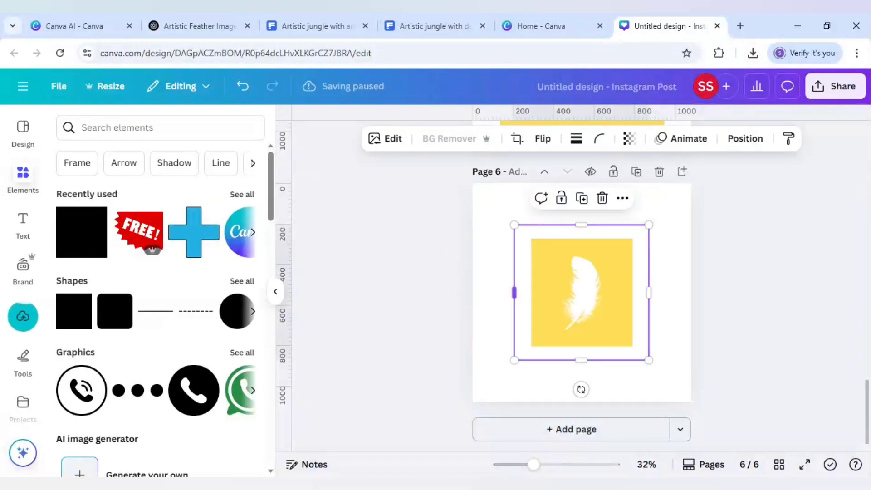
pyautogui.click(450, 139)
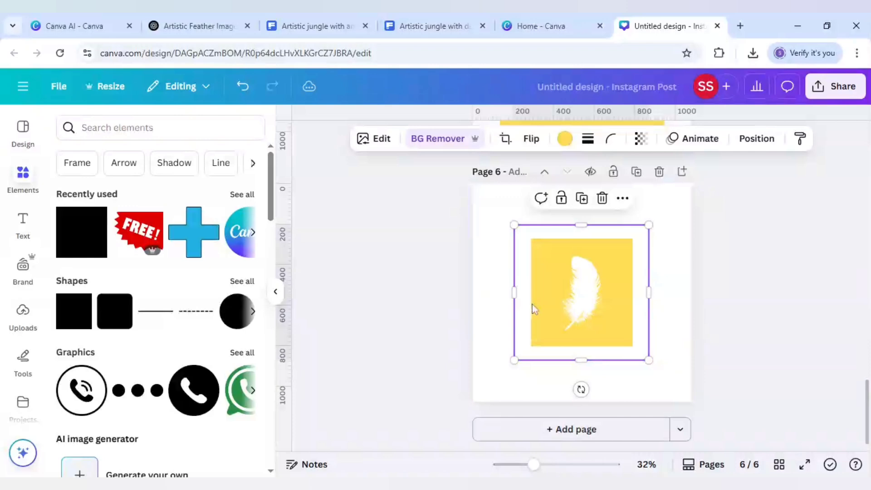
# - Turn page 6's background black to check the feather cutout, and set it back to white
pyautogui.click(483, 235)
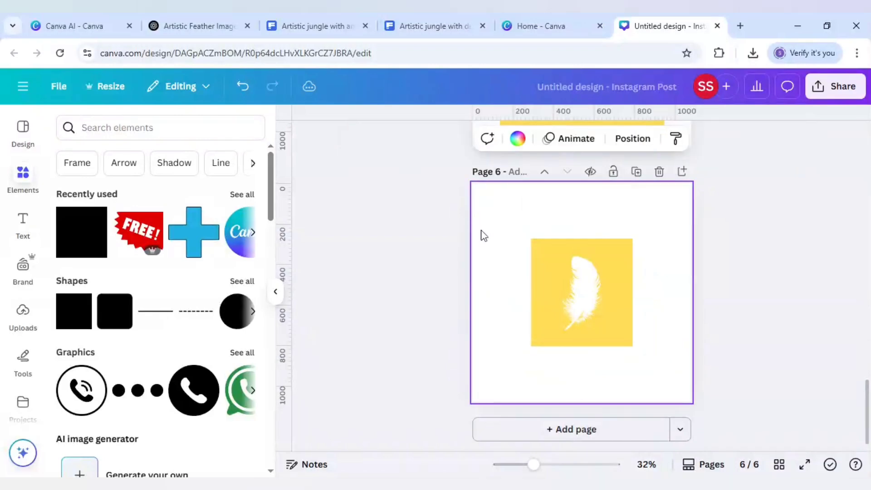
pyautogui.click(517, 139)
pyautogui.click(106, 219)
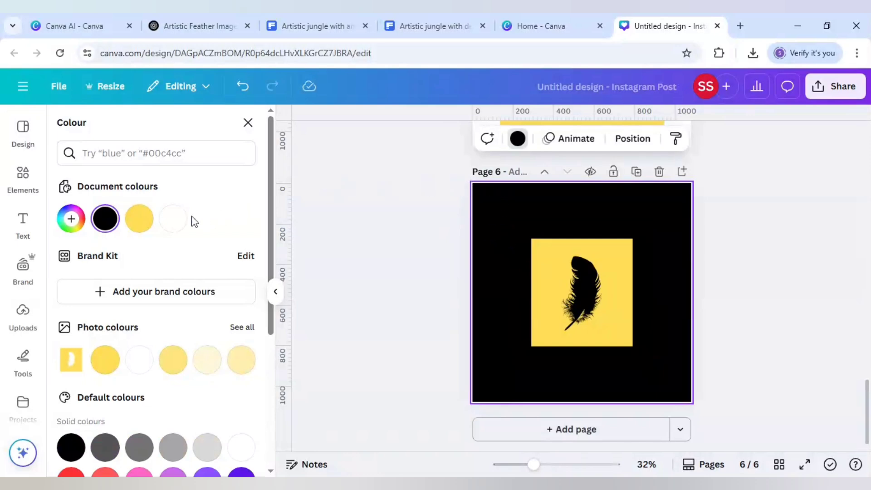
pyautogui.click(174, 219)
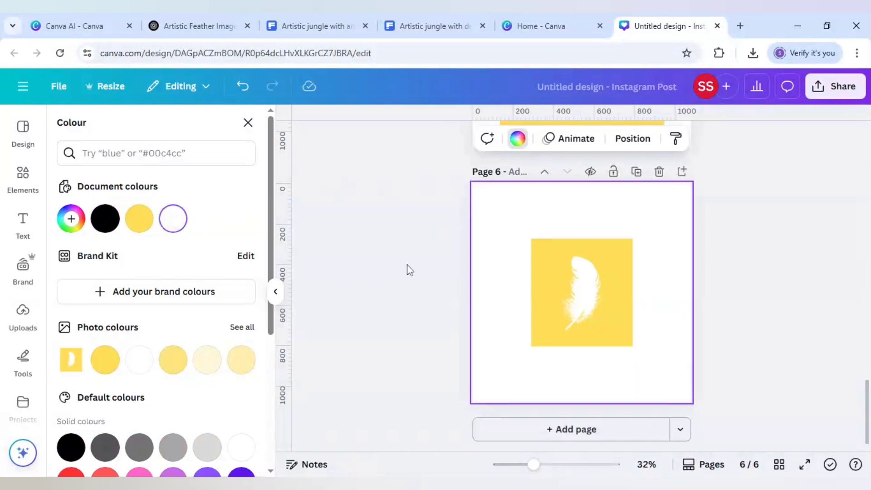
# - Add the uploaded jungle big-cat image to page 6 and send it to the back behind the yellow feather cutout
pyautogui.click(492, 233)
pyautogui.click(526, 254)
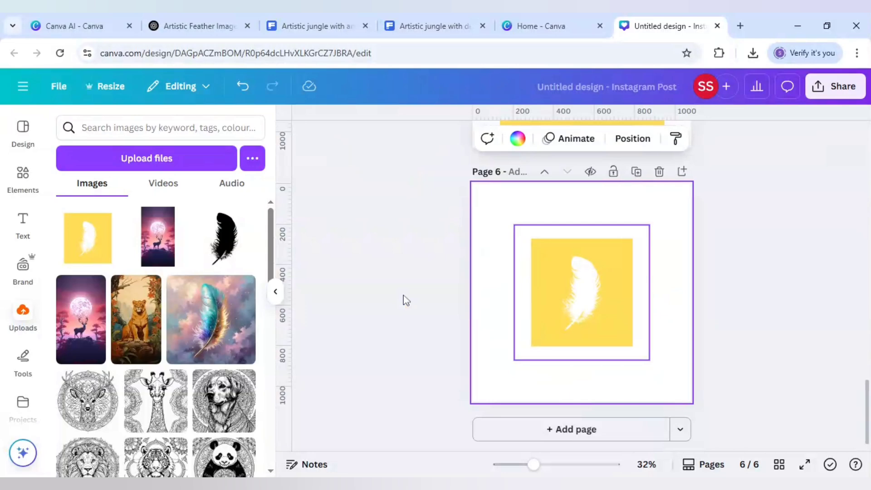
pyautogui.click(131, 345)
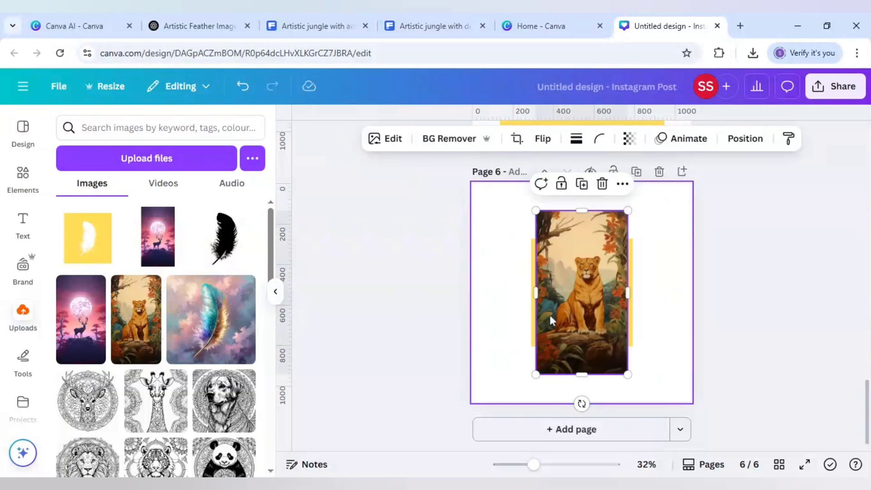
pyautogui.rightClick(570, 260)
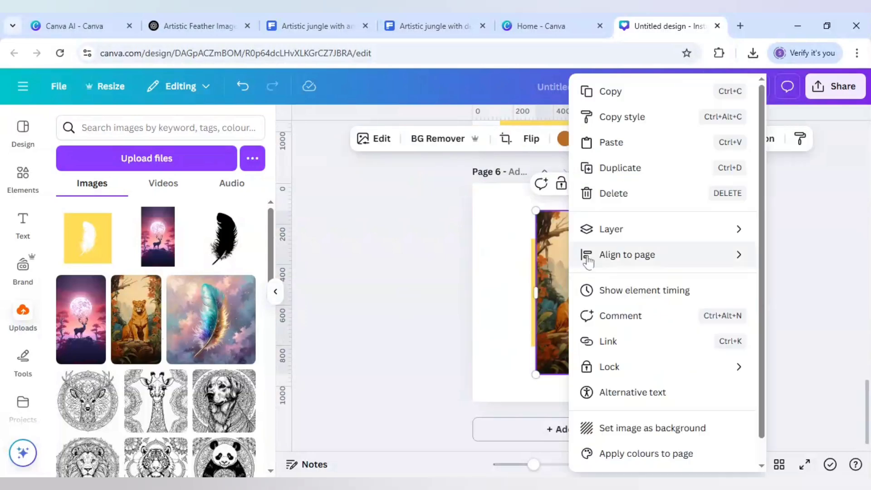
pyautogui.moveTo(600, 235)
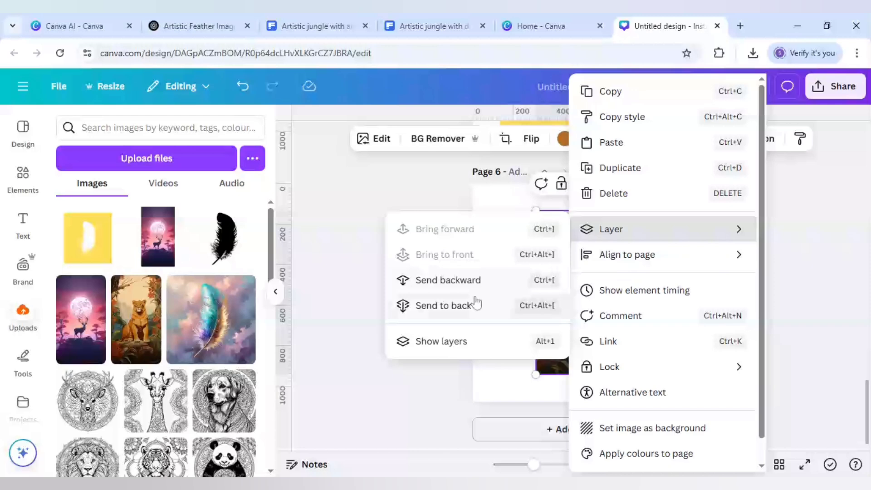
pyautogui.click(476, 302)
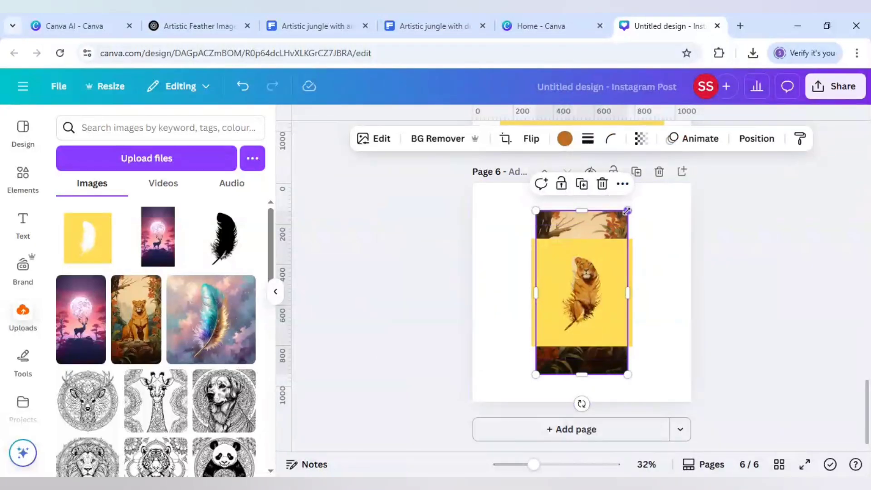
# - Shrink the jungle big-cat image and position it so the whole animal fits inside the feather cutout on page 6
pyautogui.moveTo(626, 210); pyautogui.dragTo(607, 246)
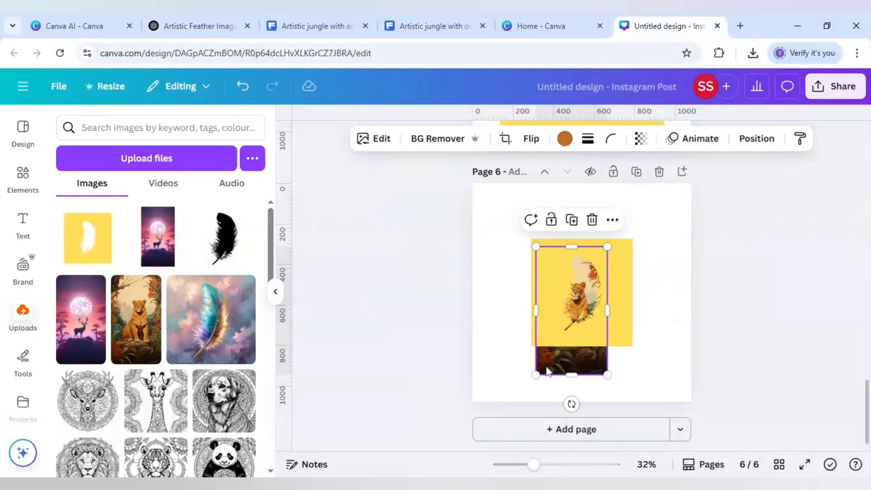
pyautogui.moveTo(536, 375); pyautogui.dragTo(561, 338)
pyautogui.moveTo(582, 300); pyautogui.dragTo(582, 296)
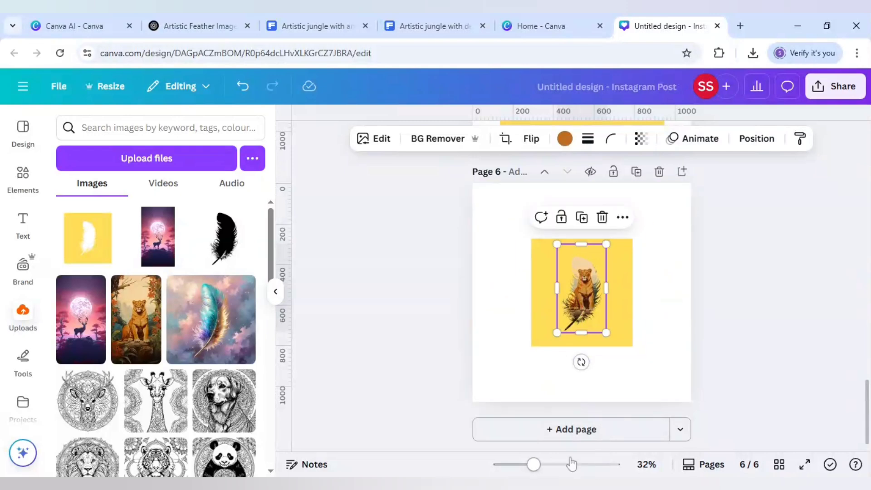
# - Enlarge the yellow cutout and the big-cat image together until the yellow covers all of page 6, keeping the feather roughly centred
pyautogui.click(540, 291)
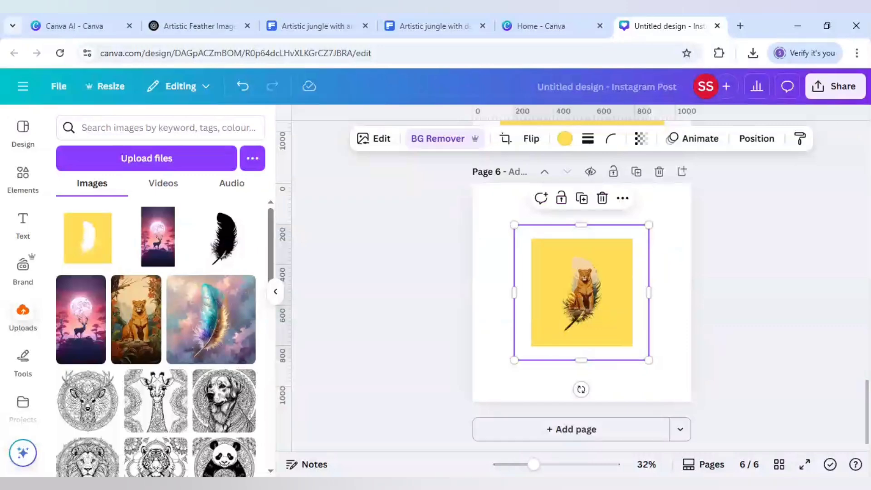
pyautogui.keyDown('shift'); pyautogui.click(580, 293); pyautogui.keyUp('shift')
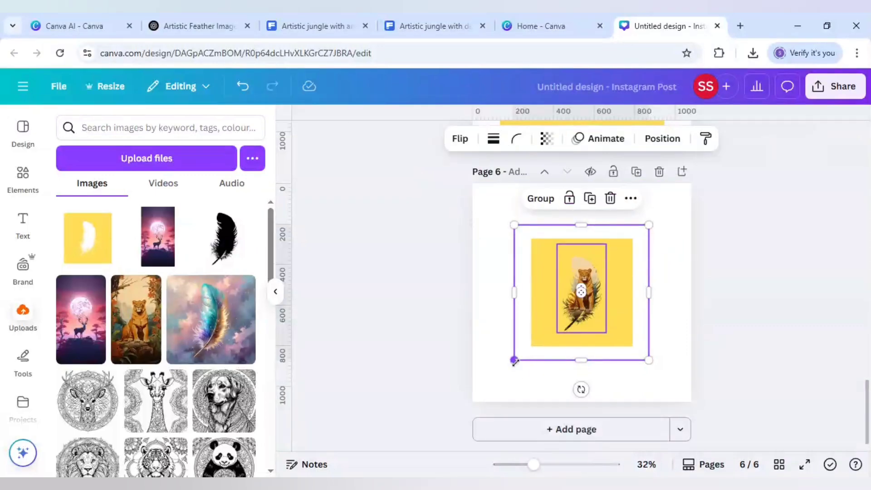
pyautogui.moveTo(514, 360); pyautogui.dragTo(470, 402)
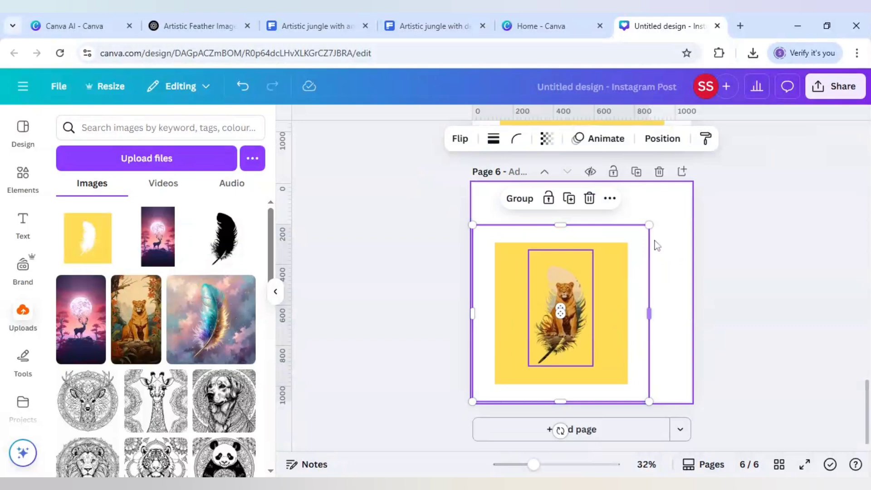
pyautogui.moveTo(650, 225); pyautogui.dragTo(703, 187)
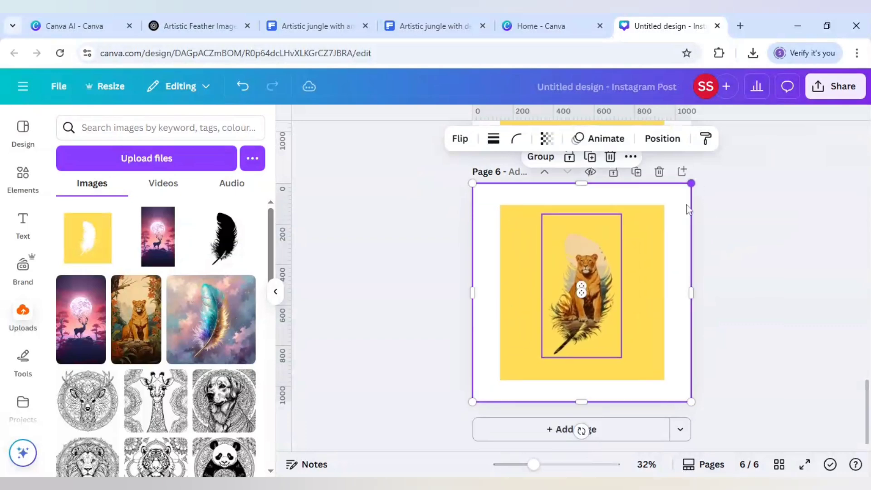
pyautogui.moveTo(462, 405); pyautogui.dragTo(445, 426)
pyautogui.moveTo(691, 184); pyautogui.dragTo(739, 159)
pyautogui.moveTo(672, 305); pyautogui.dragTo(664, 305)
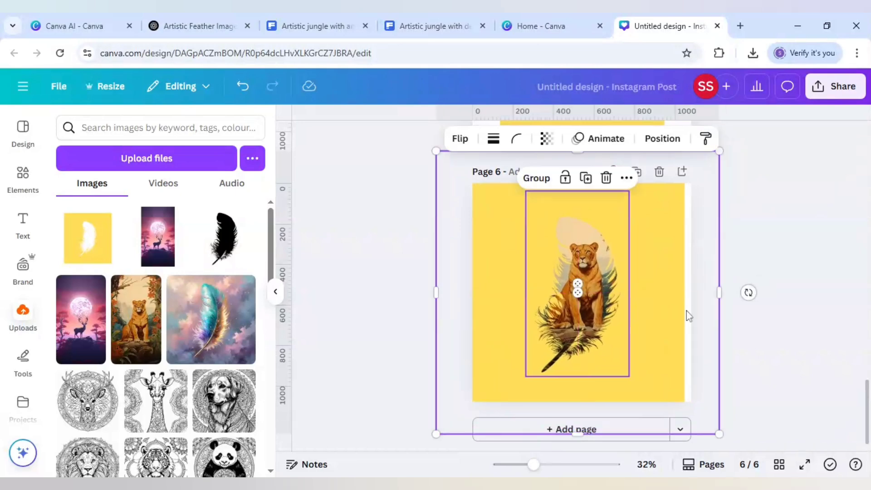
pyautogui.moveTo(719, 433); pyautogui.dragTo(729, 443)
pyautogui.click(767, 357)
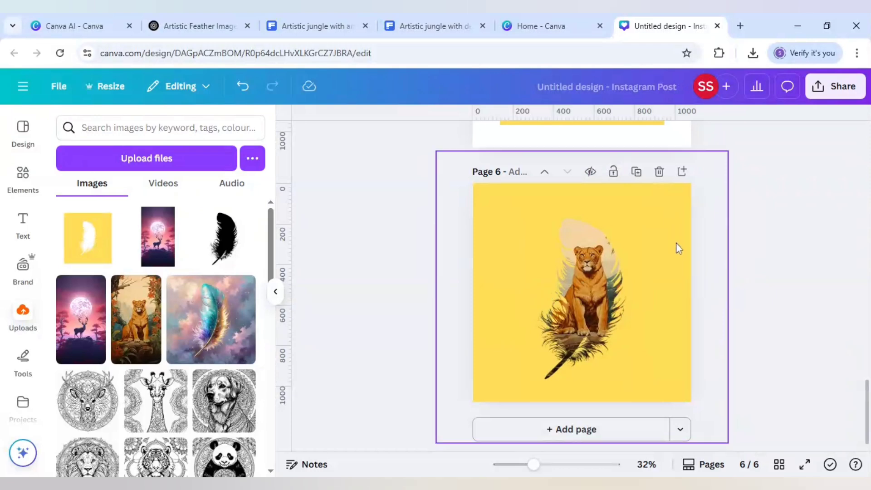
# - Apply the Custom Duotone effect to the yellow feather cutout layer on page 6
pyautogui.click(663, 228)
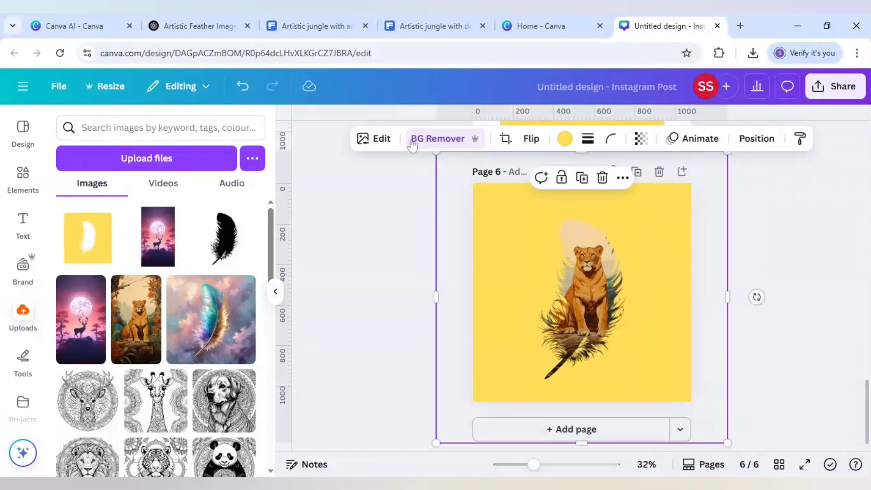
pyautogui.click(380, 143)
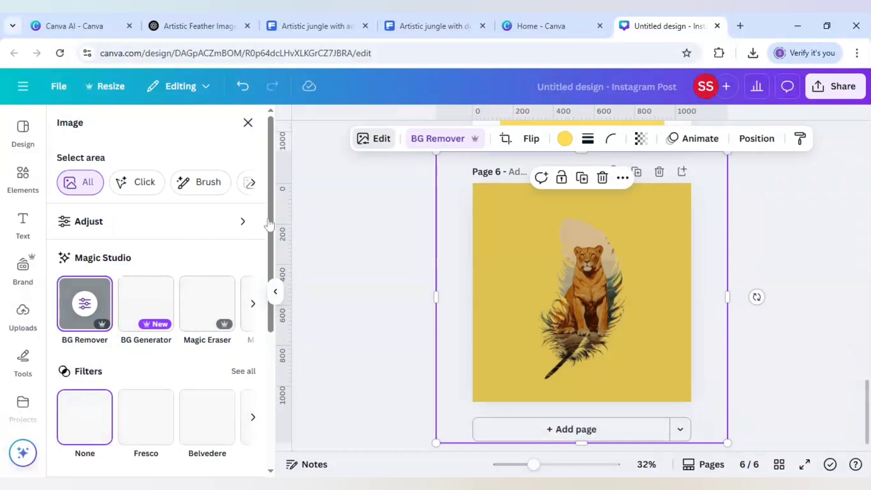
pyautogui.scroll(-3, 150, 362)
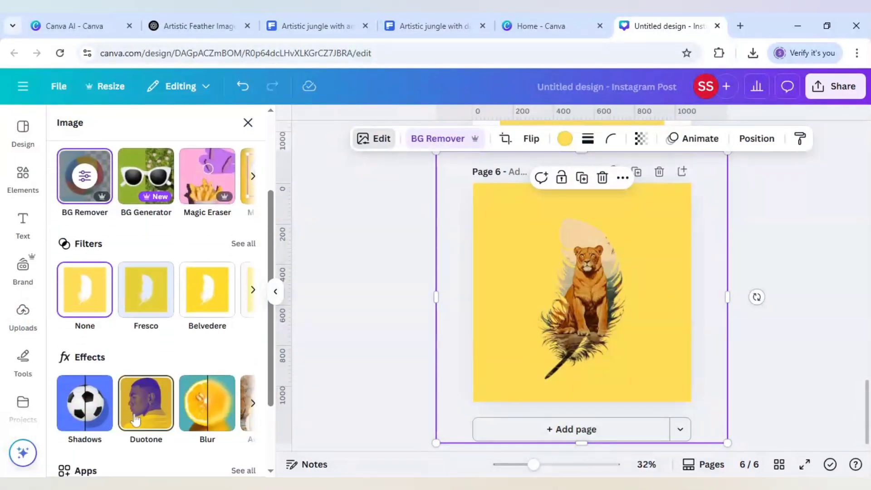
pyautogui.click(143, 410)
pyautogui.click(102, 271)
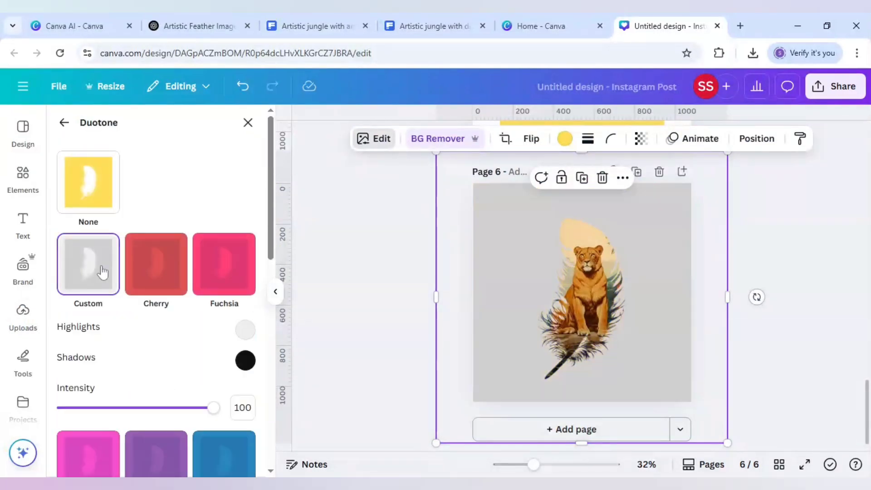
# - Set both the highlights and the shadows of the cutout's custom duotone to white
pyautogui.click(244, 330)
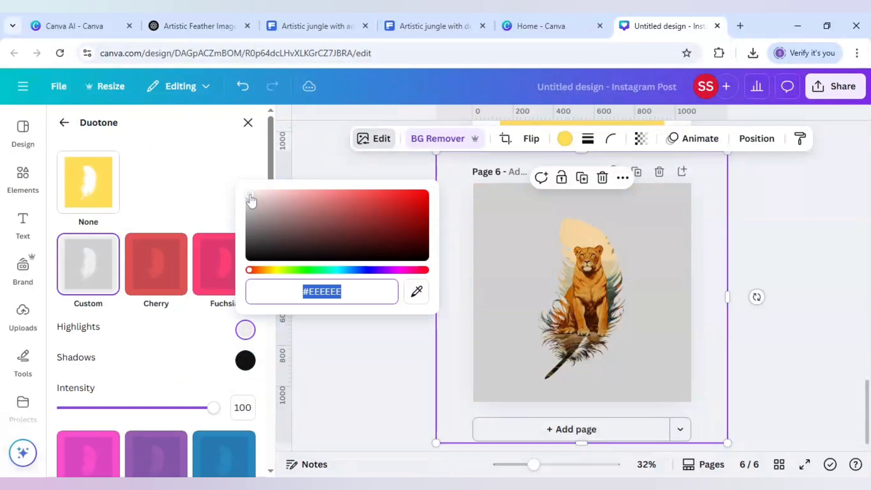
pyautogui.moveTo(249, 197); pyautogui.dragTo(243, 179)
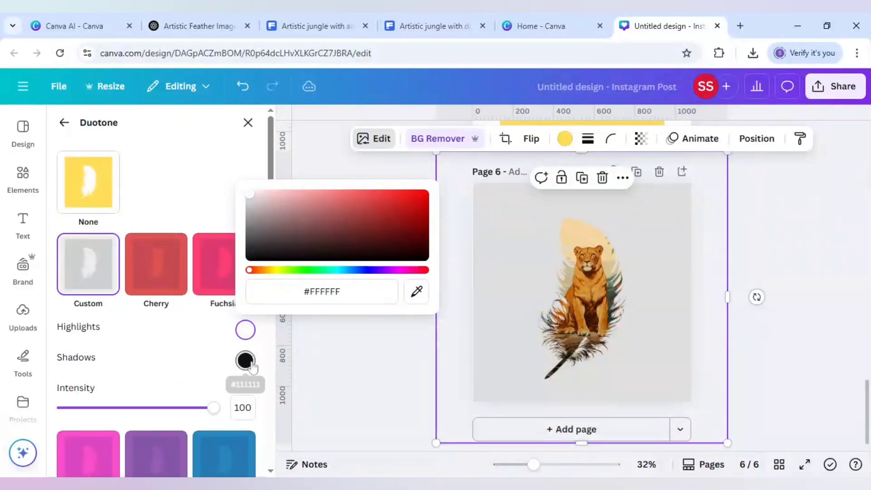
pyautogui.click(245, 360)
pyautogui.moveTo(251, 288); pyautogui.dragTo(237, 200)
pyautogui.click(232, 181)
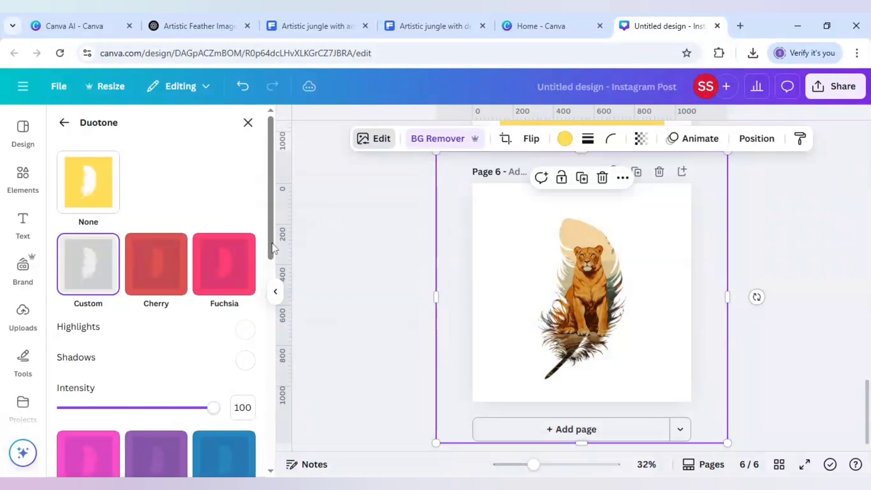